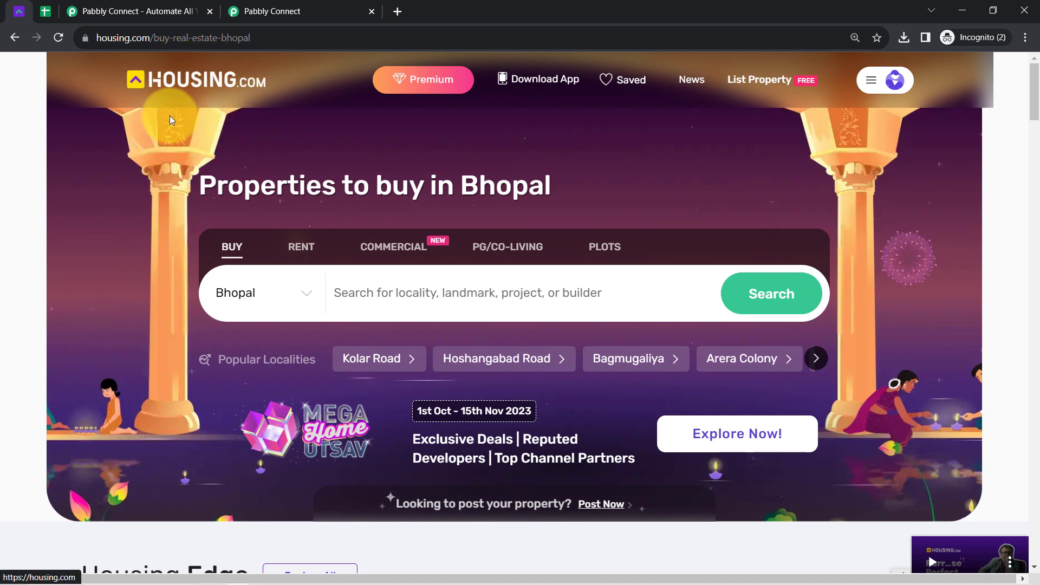
# Review the Housing.com page and the lead rows in the Real Estate Leads Google Sheets spreadsheet
pyautogui.click(51, 10)
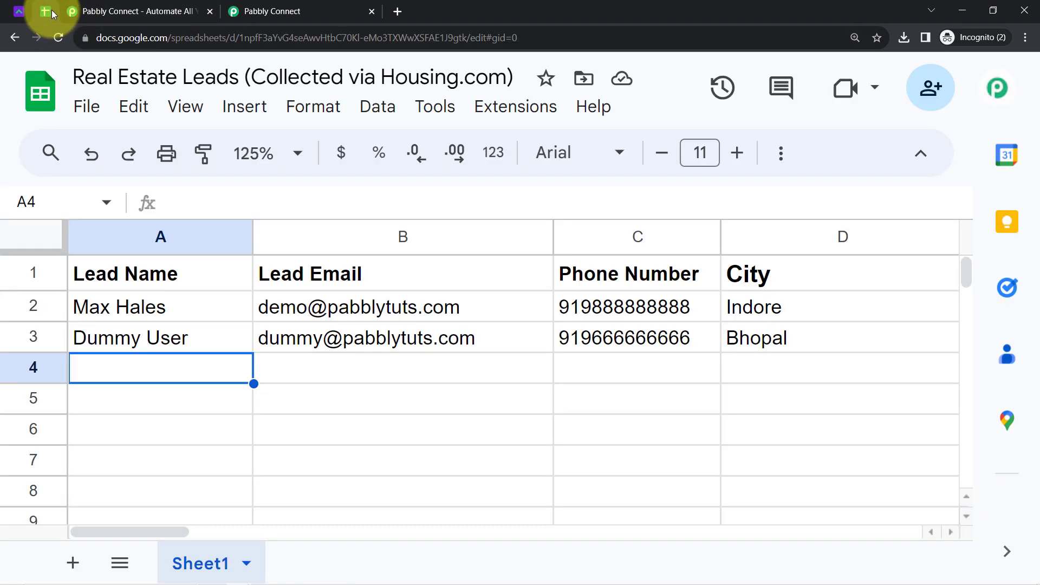
pyautogui.moveTo(28, 305); pyautogui.dragTo(49, 403)
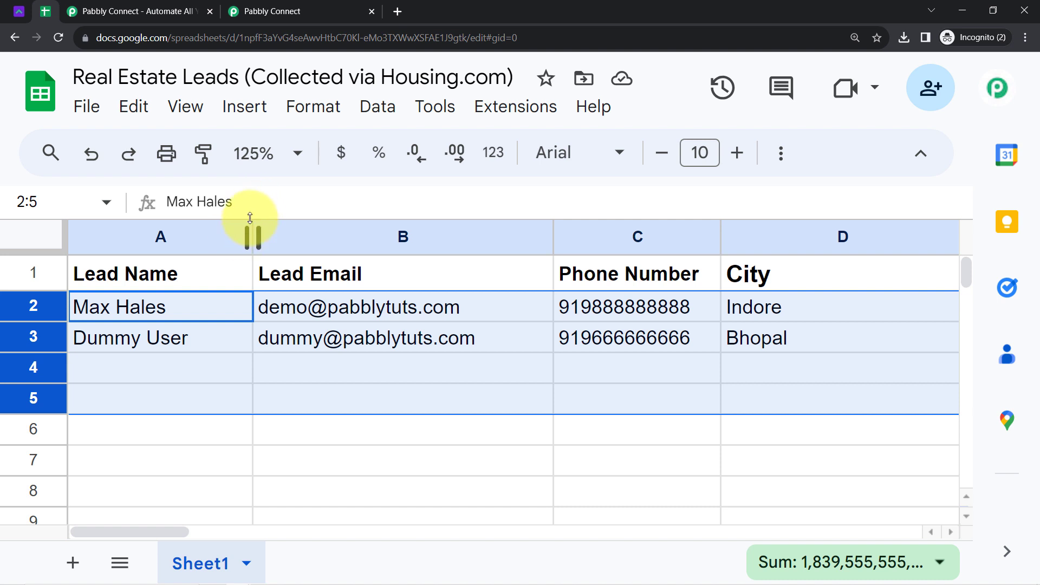
pyautogui.click(19, 10)
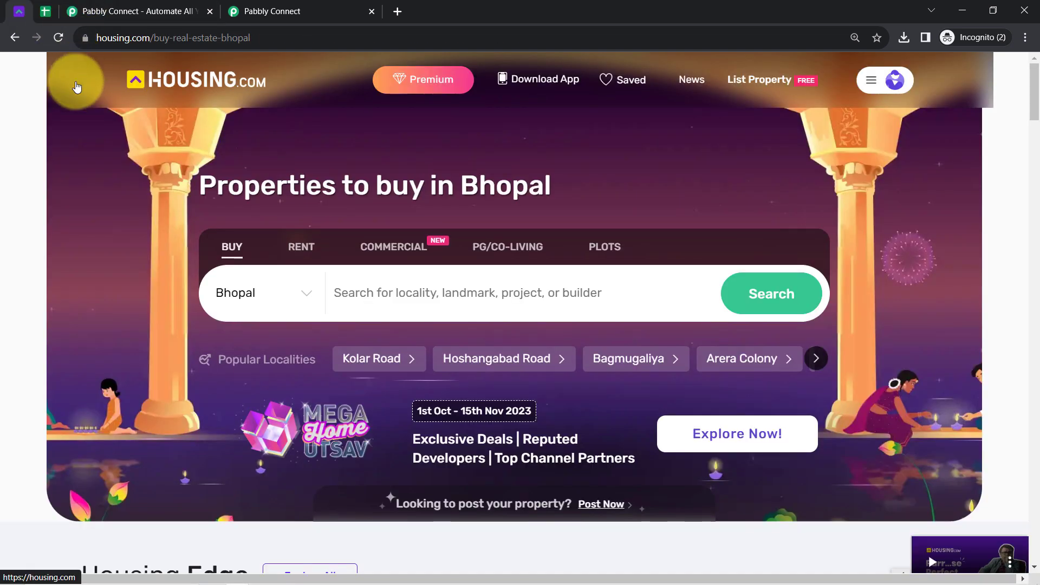
pyautogui.click(45, 11)
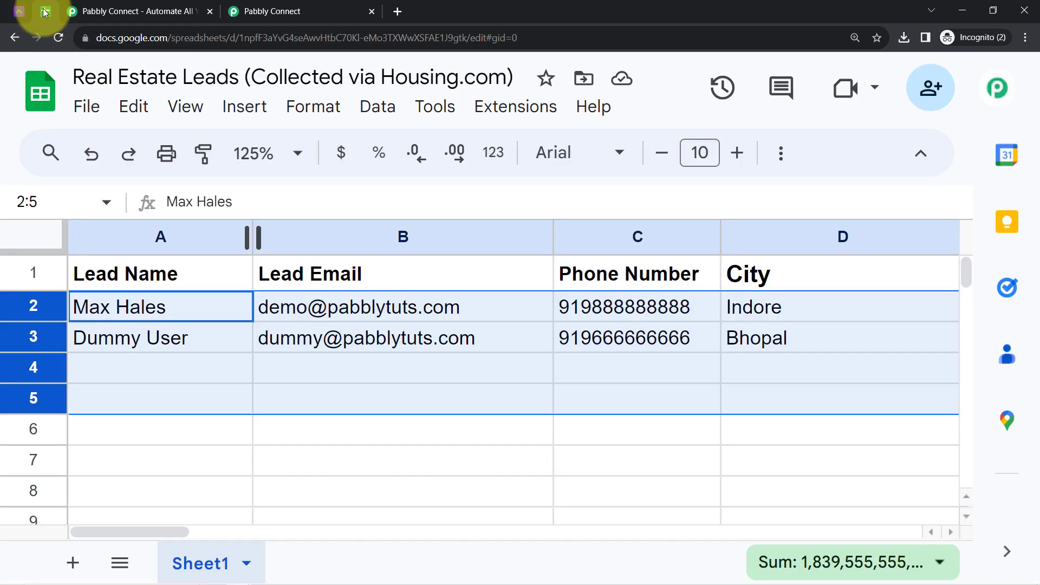
# Open the Pabbly Connect homepage, dismiss its limited-time offer, and look over the homepage headline and the Pabbly Connect dashboard
pyautogui.click(147, 11)
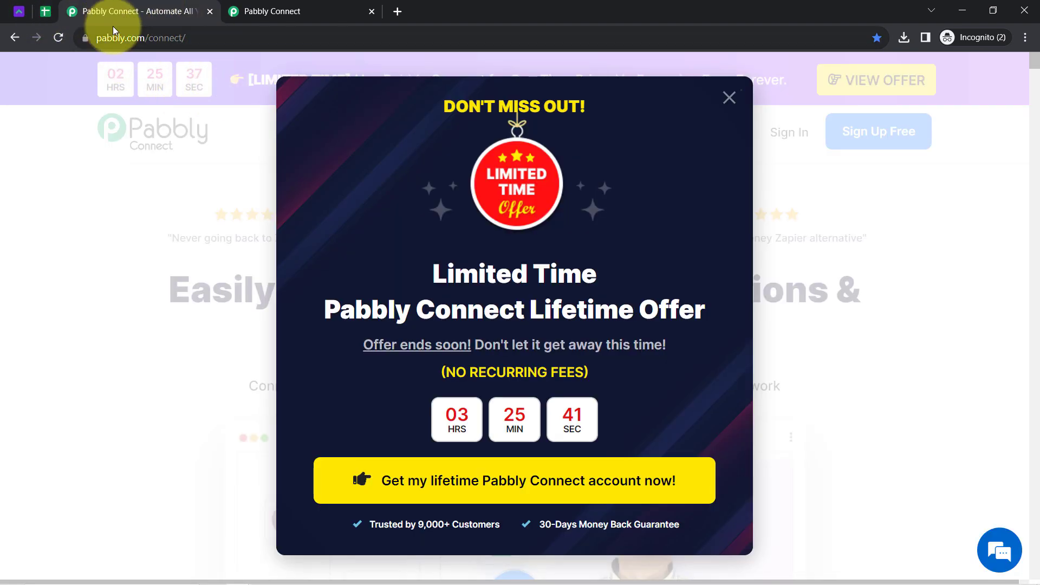
pyautogui.click(728, 97)
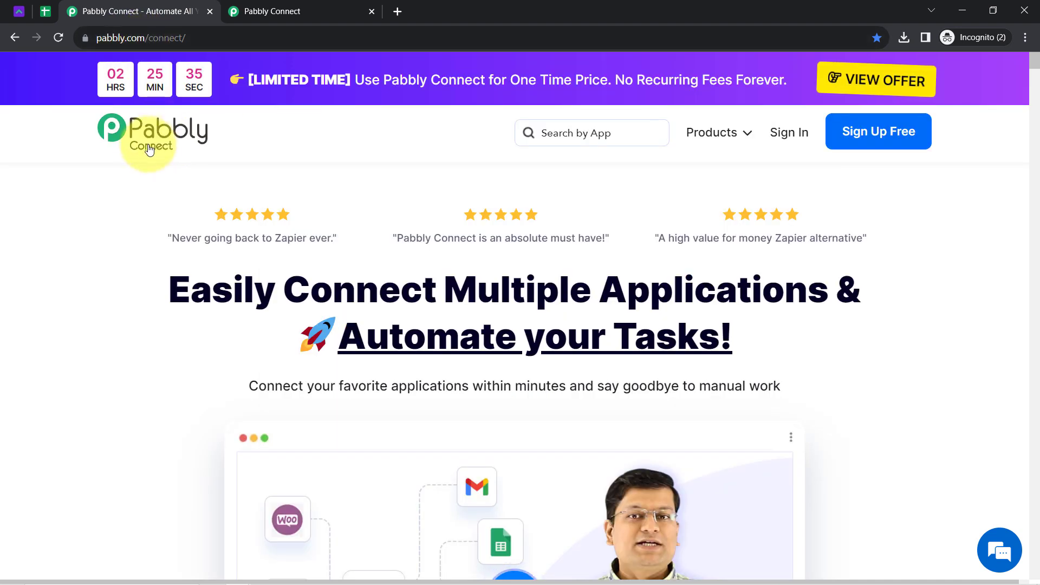
pyautogui.moveTo(212, 289); pyautogui.dragTo(578, 351)
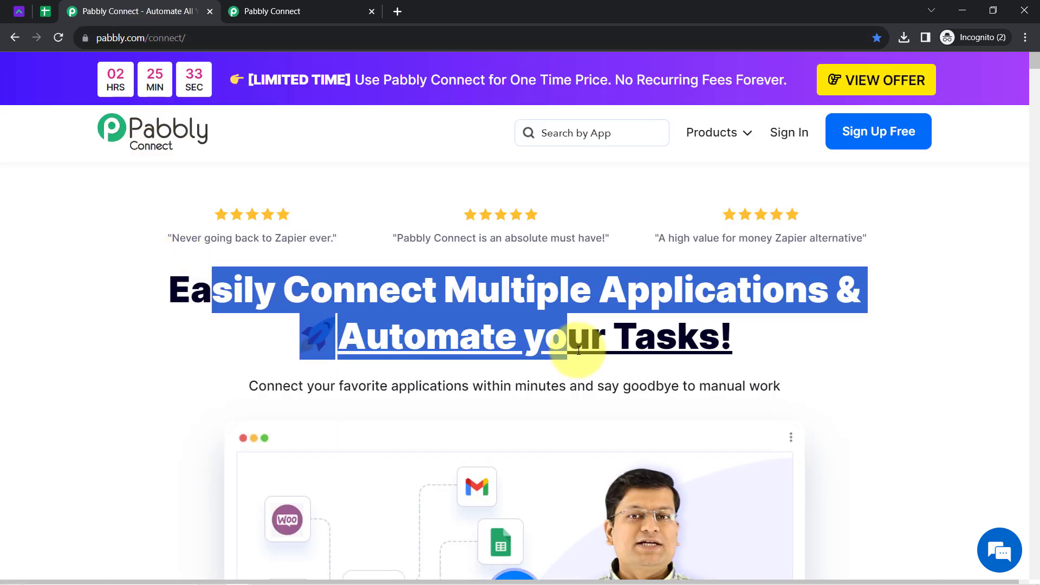
pyautogui.click(272, 6)
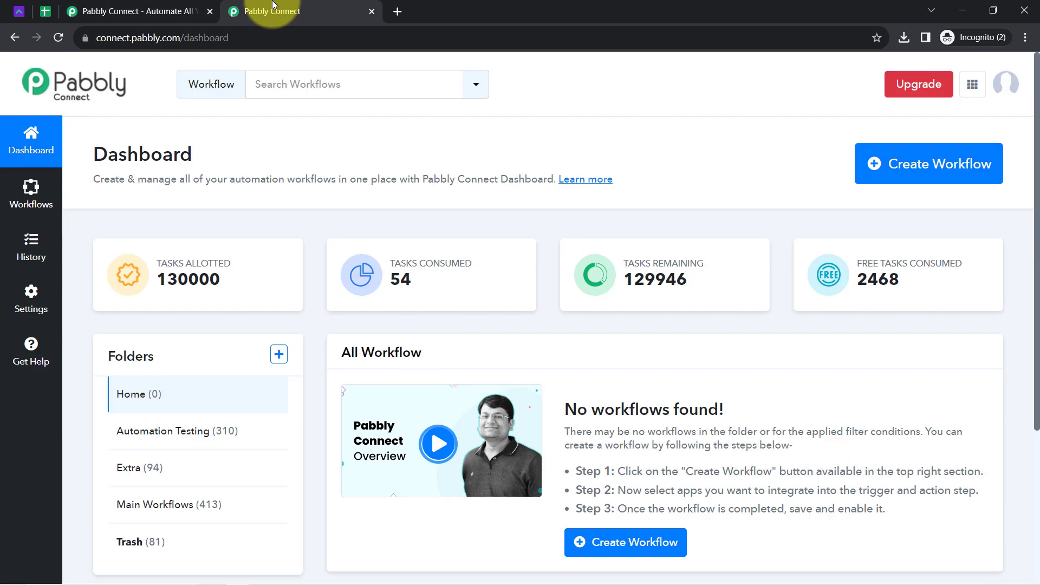
pyautogui.click(142, 10)
pyautogui.click(295, 307)
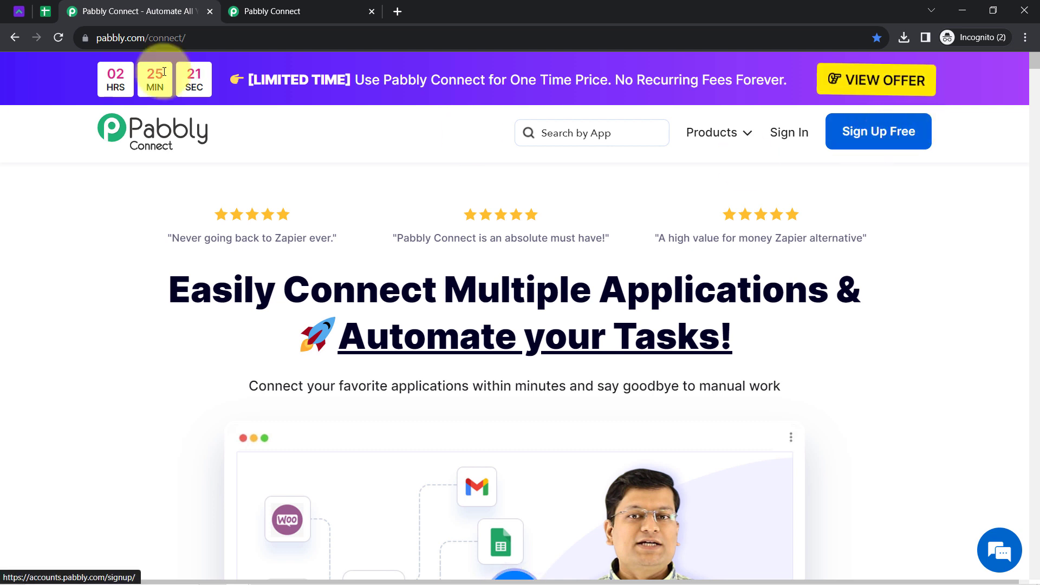
pyautogui.click(19, 11)
pyautogui.click(45, 11)
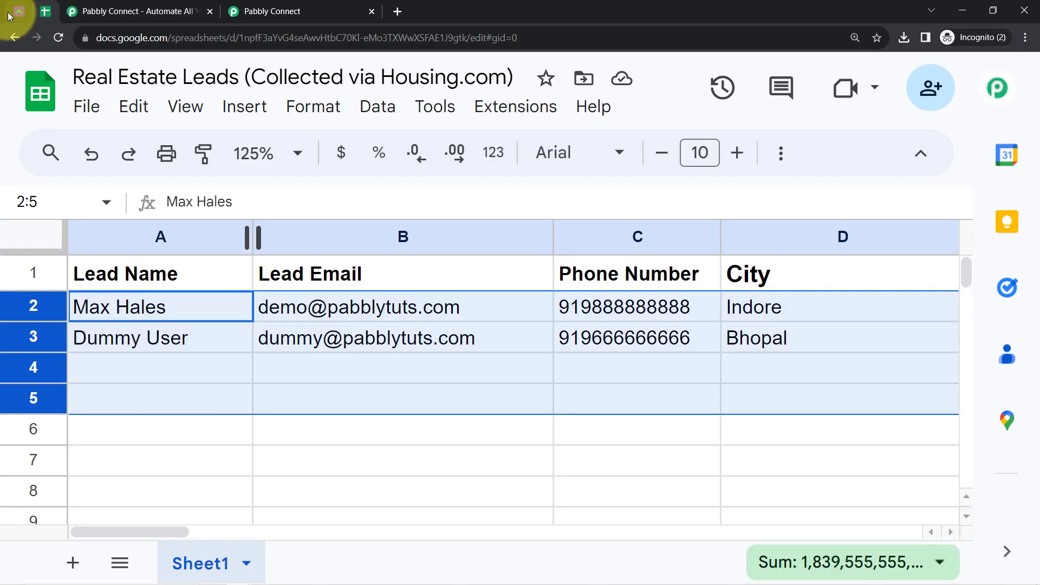
pyautogui.click(19, 10)
pyautogui.click(46, 11)
# Start a new workflow from the Pabbly Connect dashboard, named "Add Housing.com (Real Estate) Leads to Google Sheets Automatically"
pyautogui.click(271, 11)
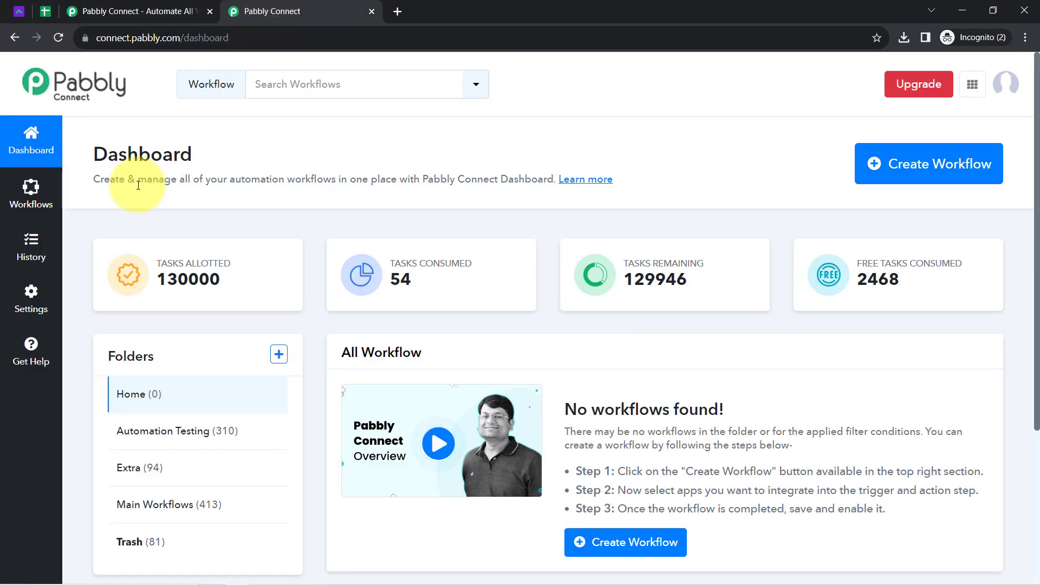
pyautogui.moveTo(108, 153); pyautogui.dragTo(189, 153)
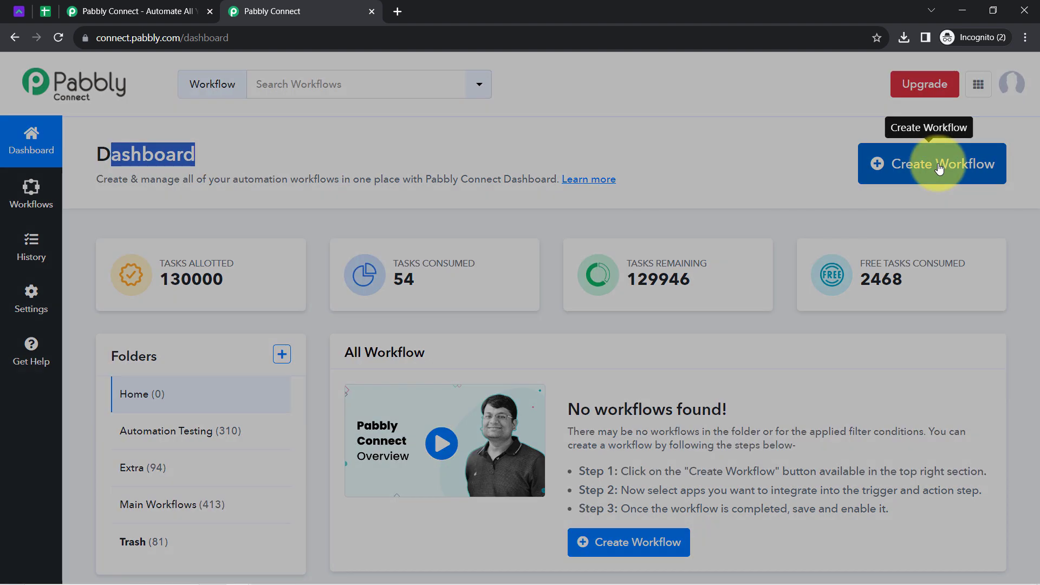
pyautogui.click(935, 162)
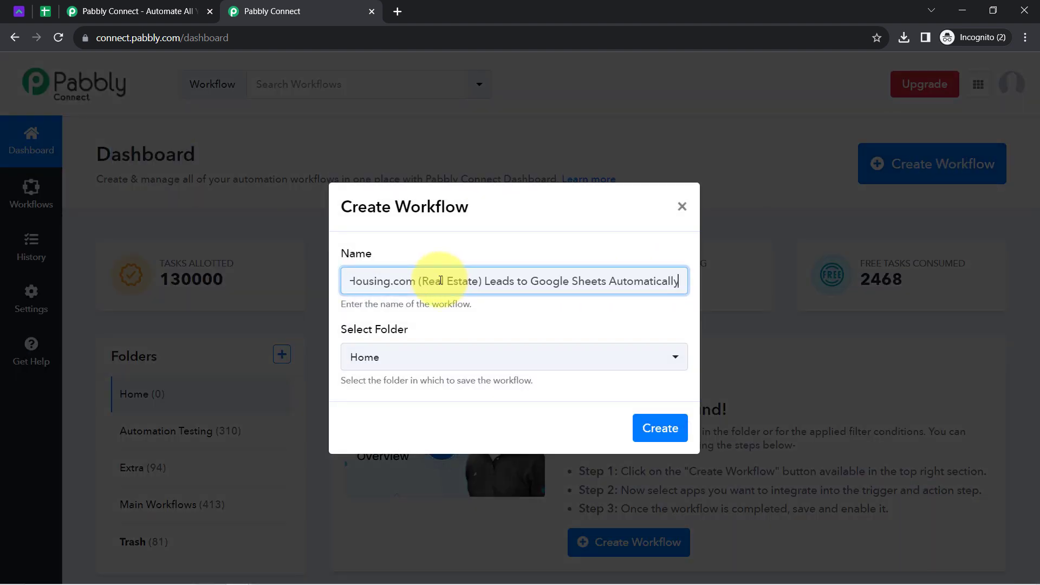
pyautogui.moveTo(440, 280); pyautogui.dragTo(291, 288)
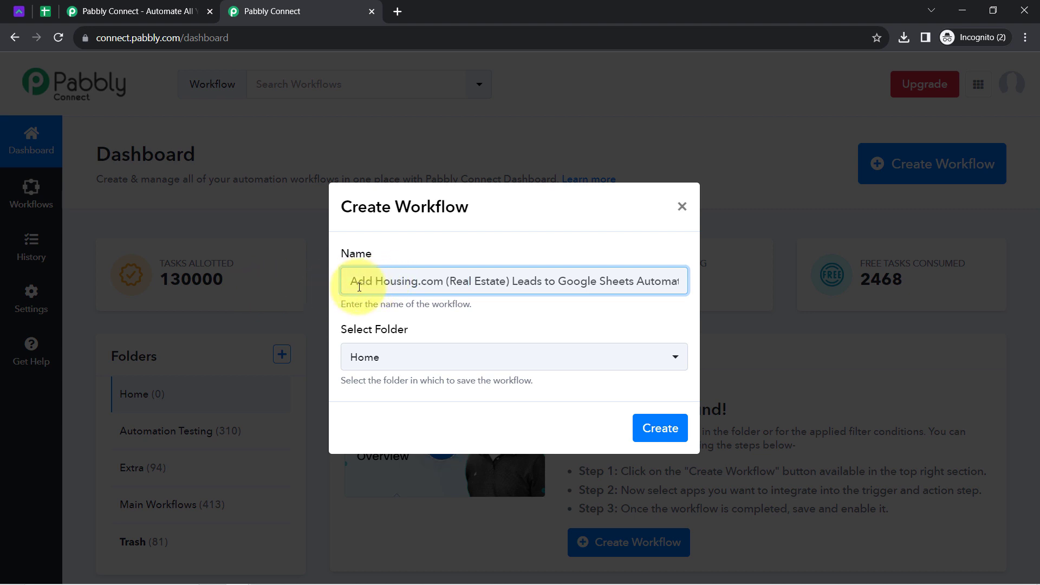
pyautogui.moveTo(360, 287); pyautogui.dragTo(429, 293)
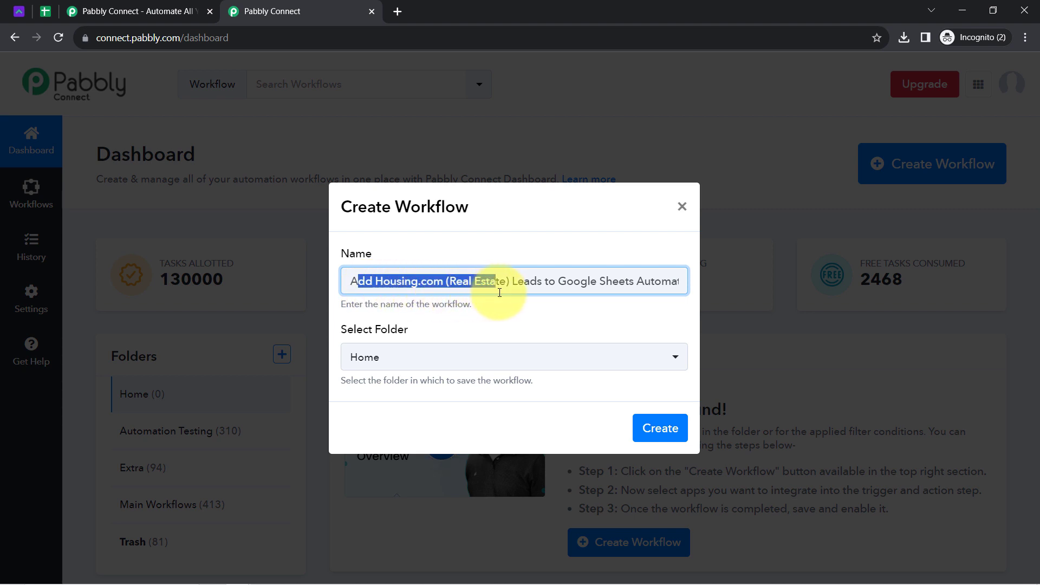
pyautogui.moveTo(499, 292); pyautogui.dragTo(715, 288)
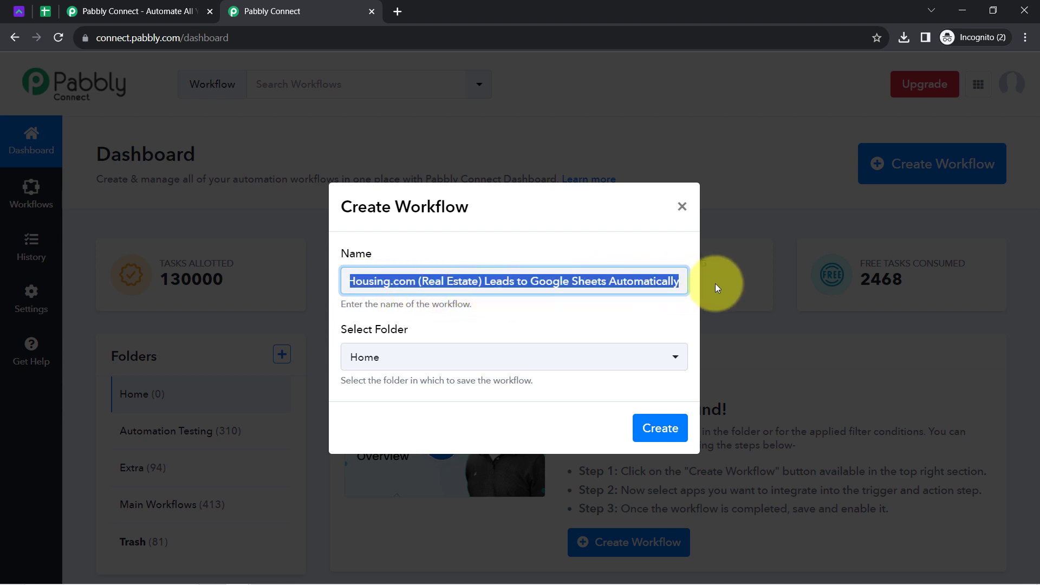
pyautogui.click(650, 282)
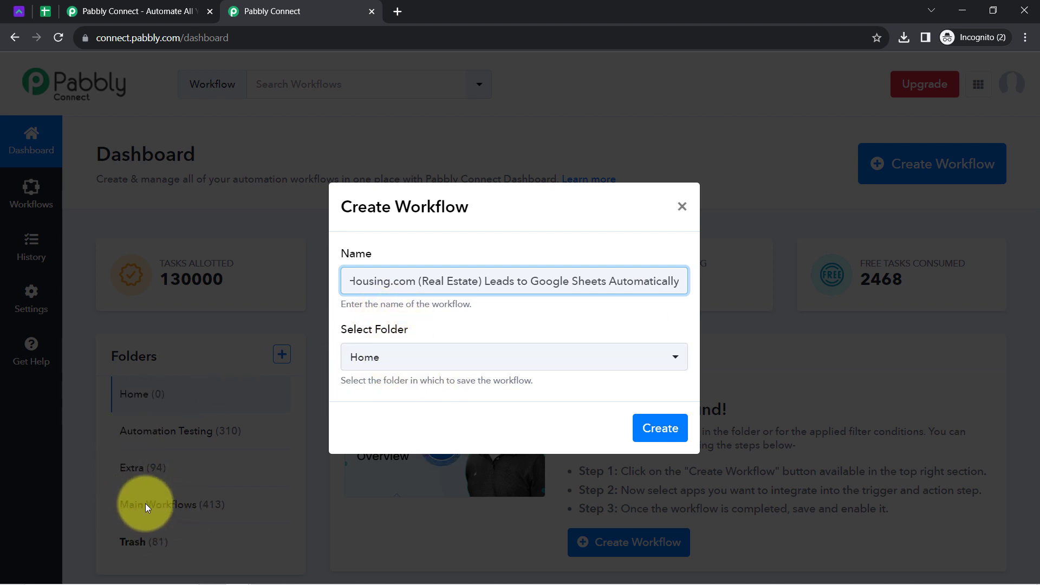
# Set the new workflow's folder to Main Workflows and create the workflow
pyautogui.click(401, 357)
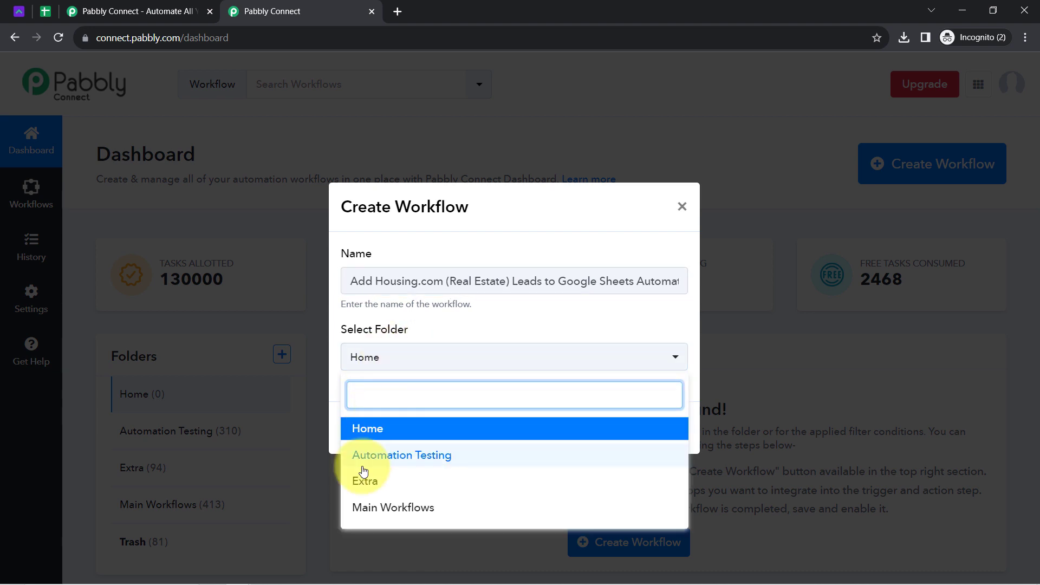
pyautogui.click(378, 509)
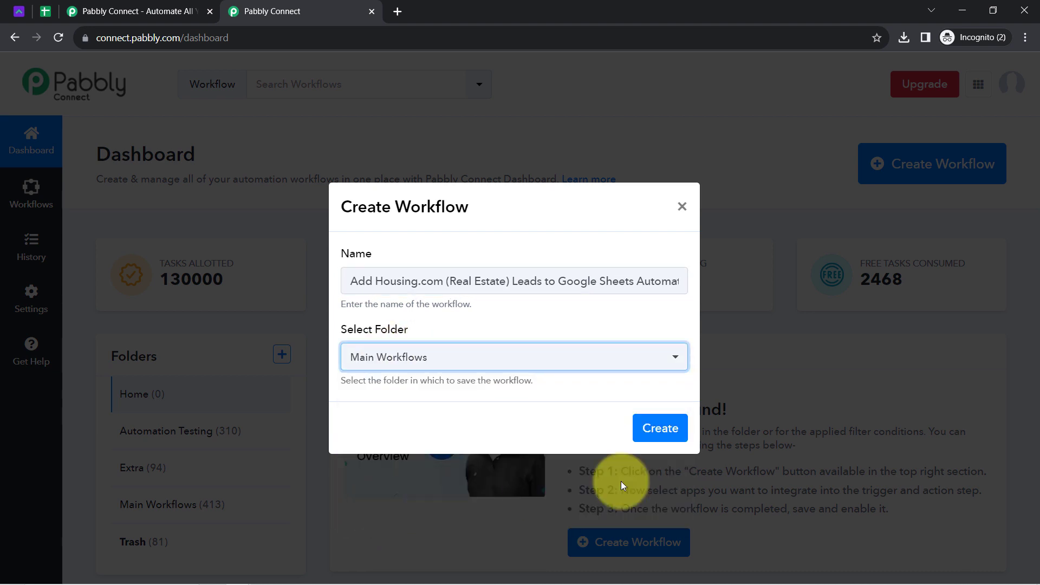
pyautogui.click(659, 428)
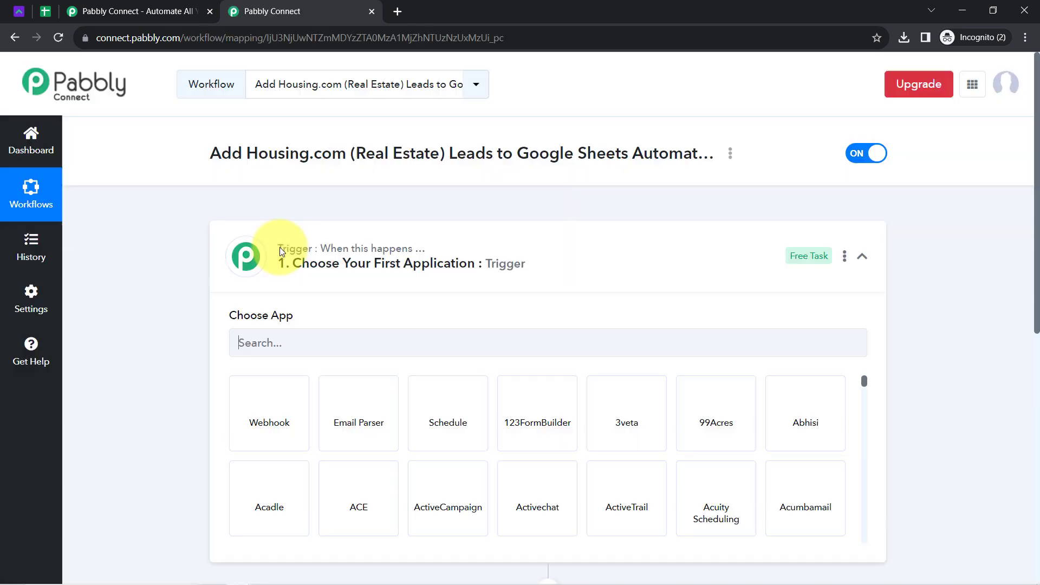
# Collapse the trigger step to examine the workflow's trigger and action, and expand the trigger again
pyautogui.click(301, 247)
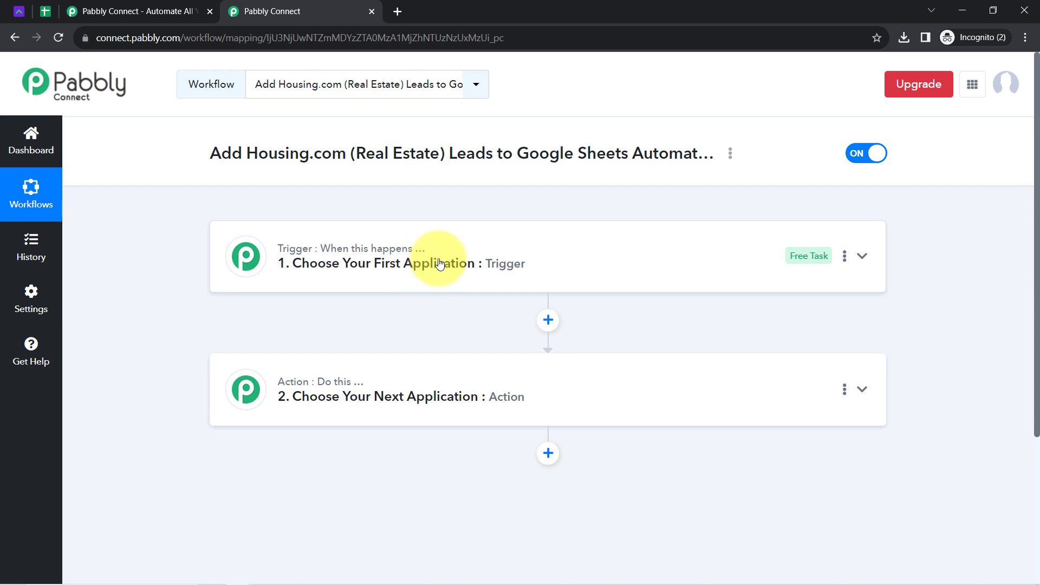
pyautogui.moveTo(307, 386)
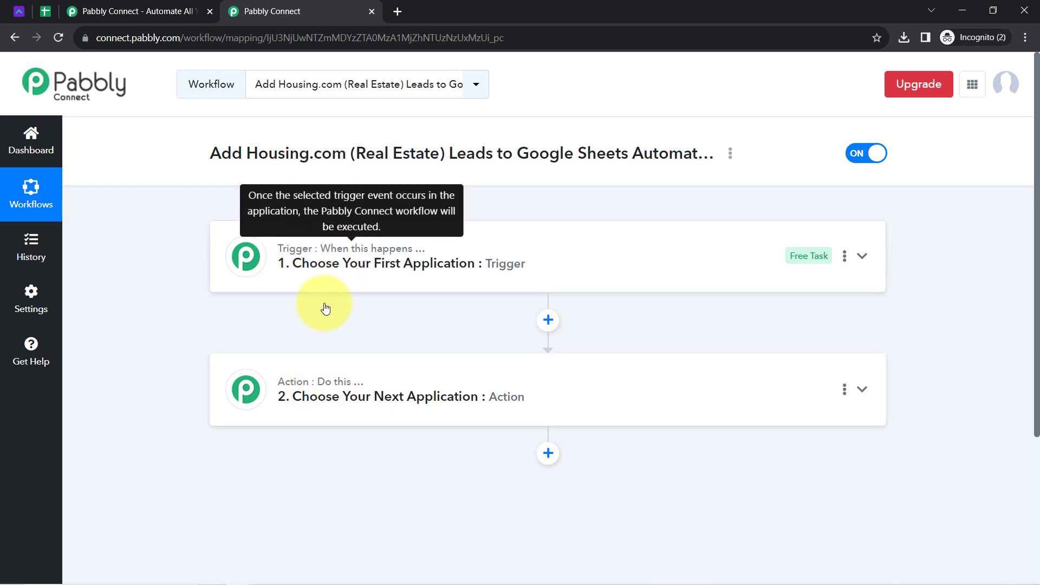
pyautogui.click(307, 271)
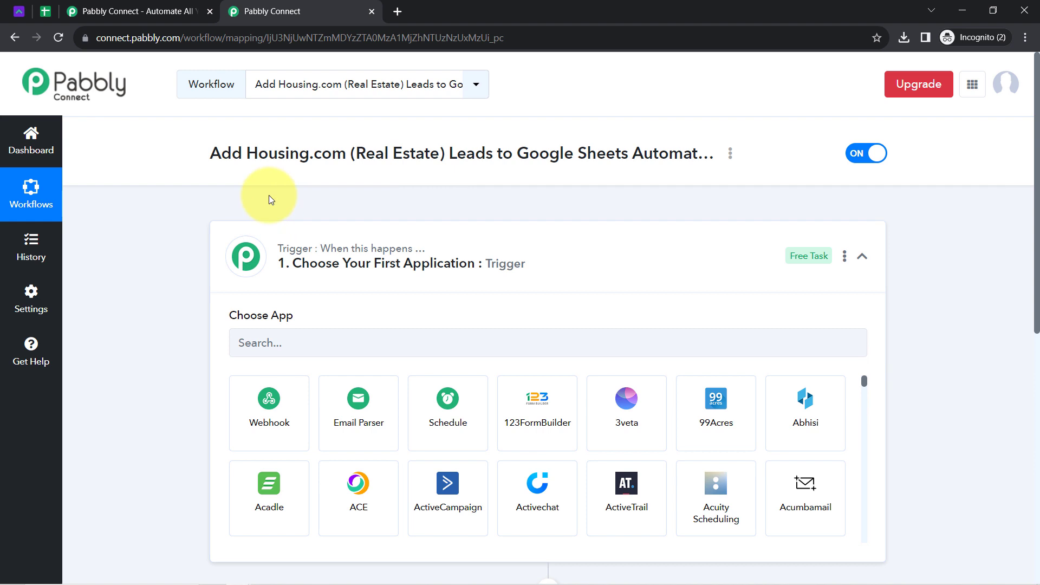
# Copy "Housing.com" from the workflow's title, search the trigger apps for it, and choose Housing.com as the trigger application
pyautogui.moveTo(221, 158); pyautogui.dragTo(538, 154)
pyautogui.click(236, 148)
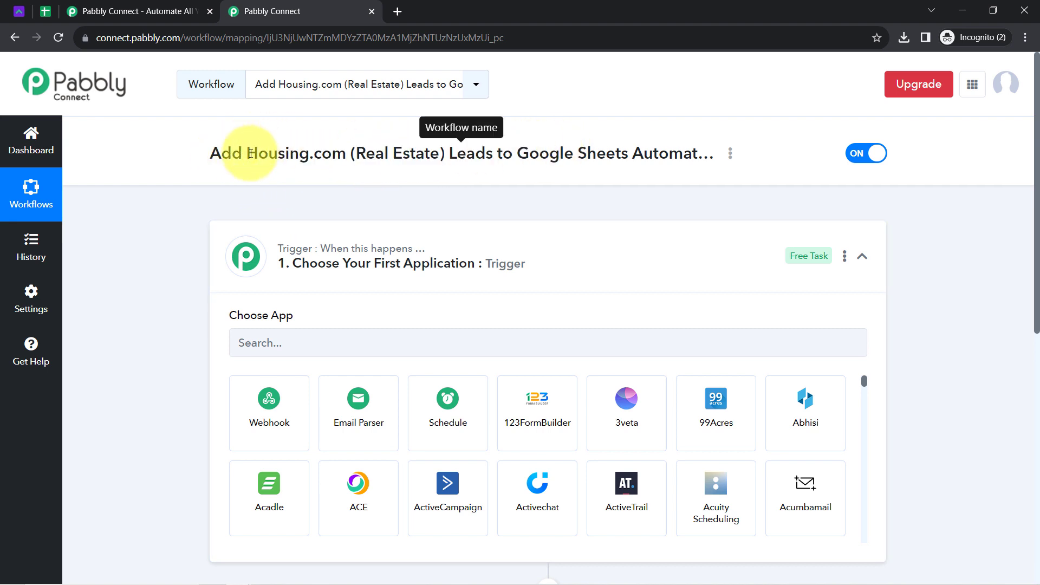
pyautogui.doubleClick(233, 154)
pyautogui.doubleClick(346, 156)
pyautogui.hotkey('ctrl', 'c')
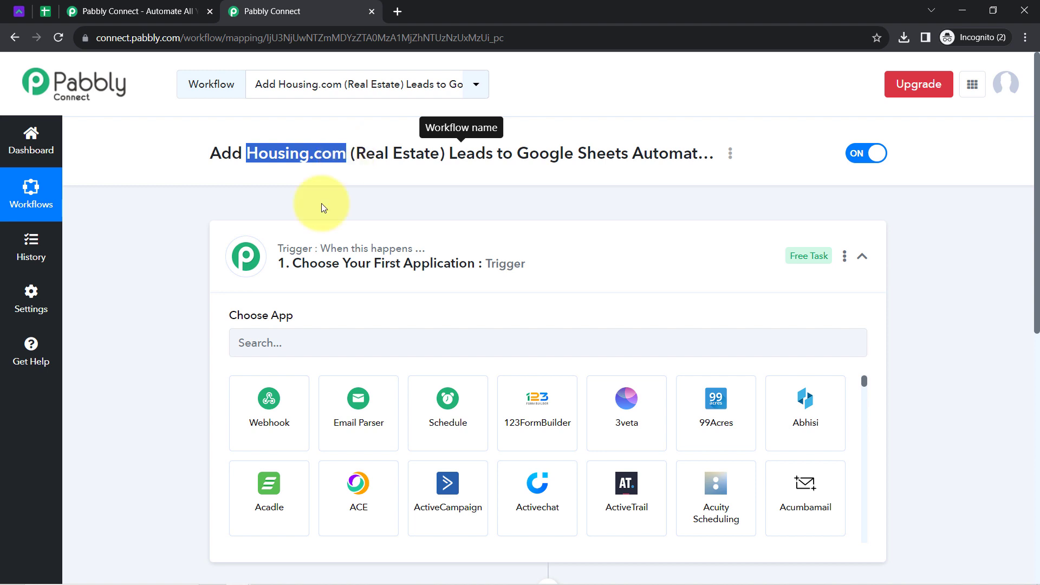
pyautogui.click(263, 343)
pyautogui.hotkey('ctrl', 'v')
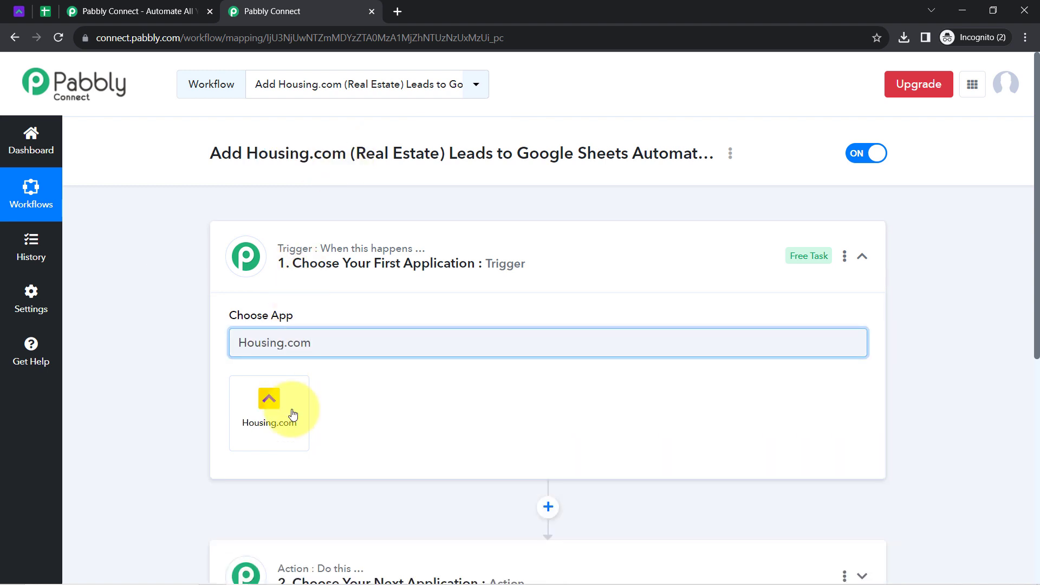
pyautogui.click(261, 429)
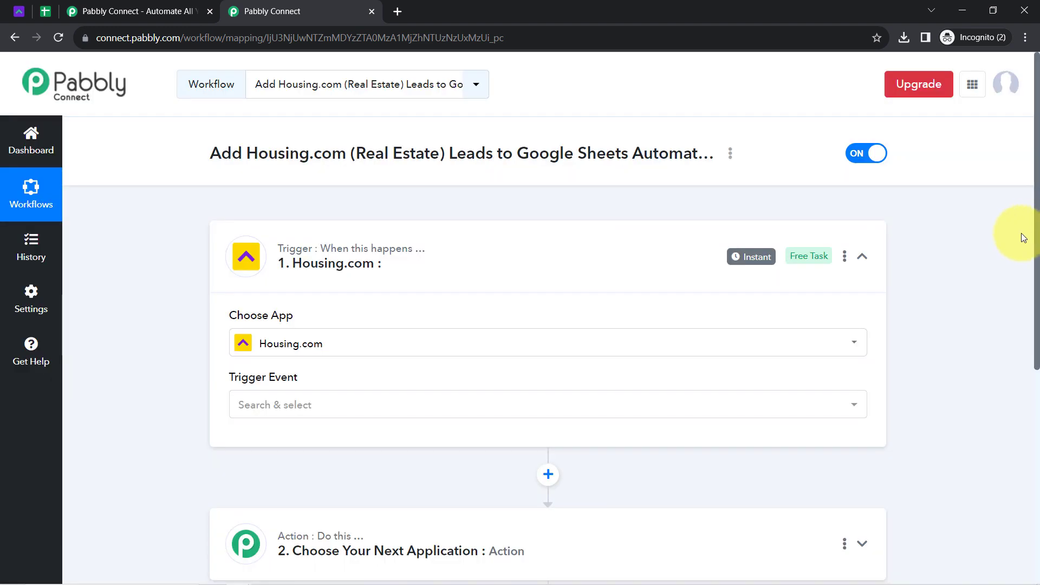
# Search the action step's apps for "shee" and choose Google Sheets as the action application
pyautogui.scroll(-5, 1029, 281)
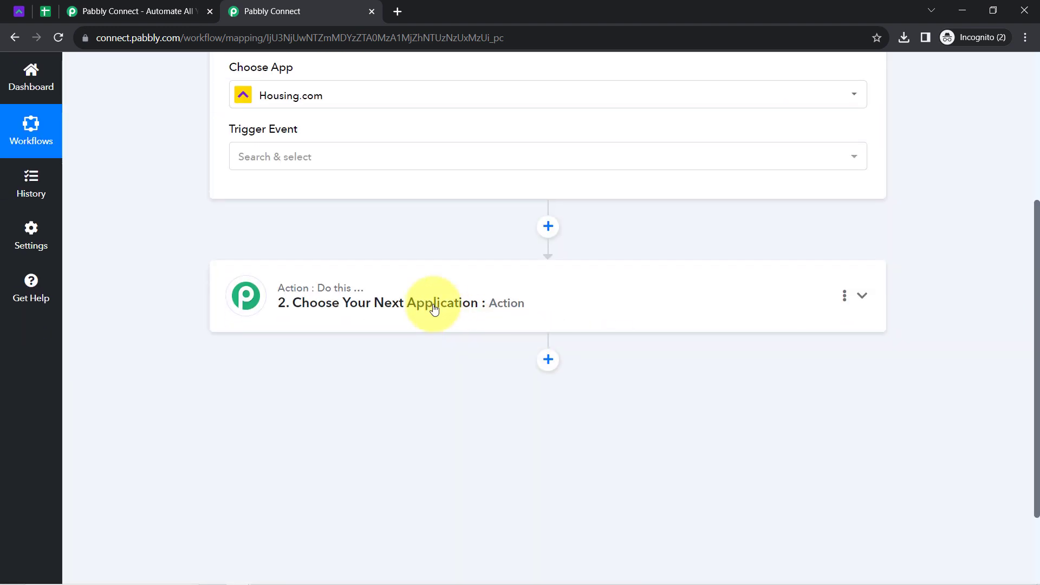
pyautogui.click(427, 306)
pyautogui.click(262, 378)
pyautogui.write('s')
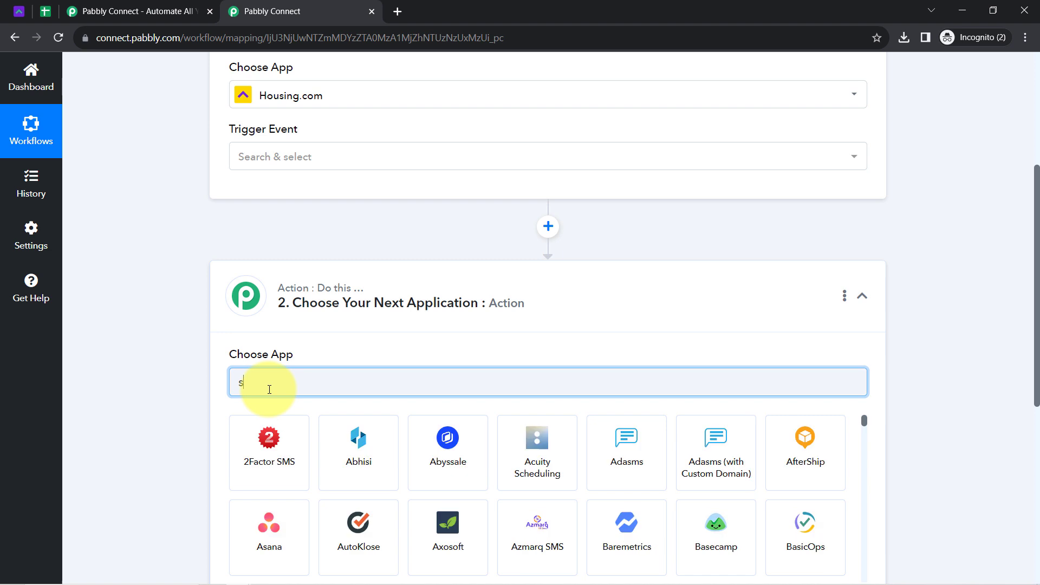
pyautogui.write('hee')
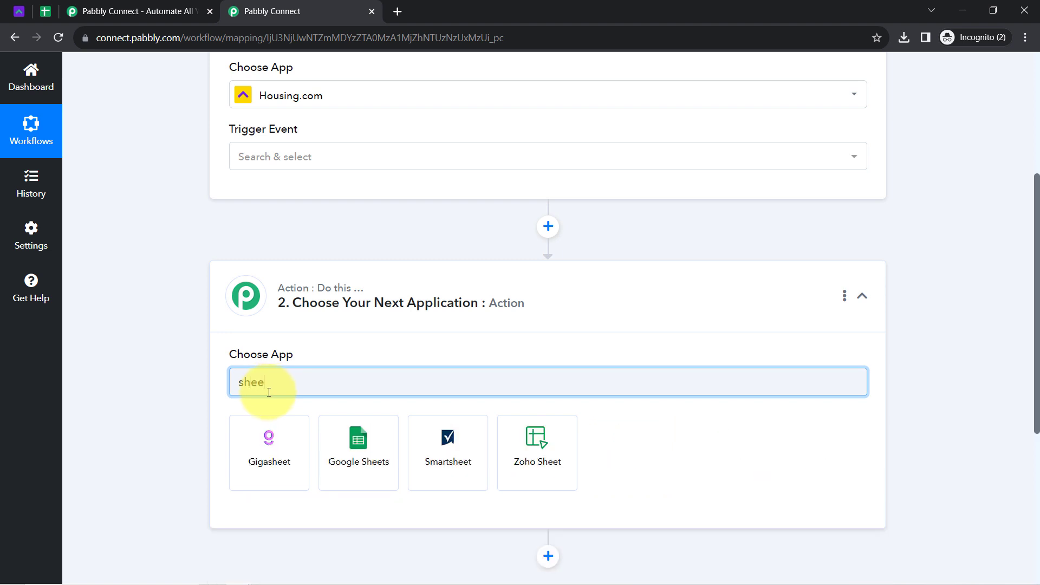
pyautogui.click(354, 443)
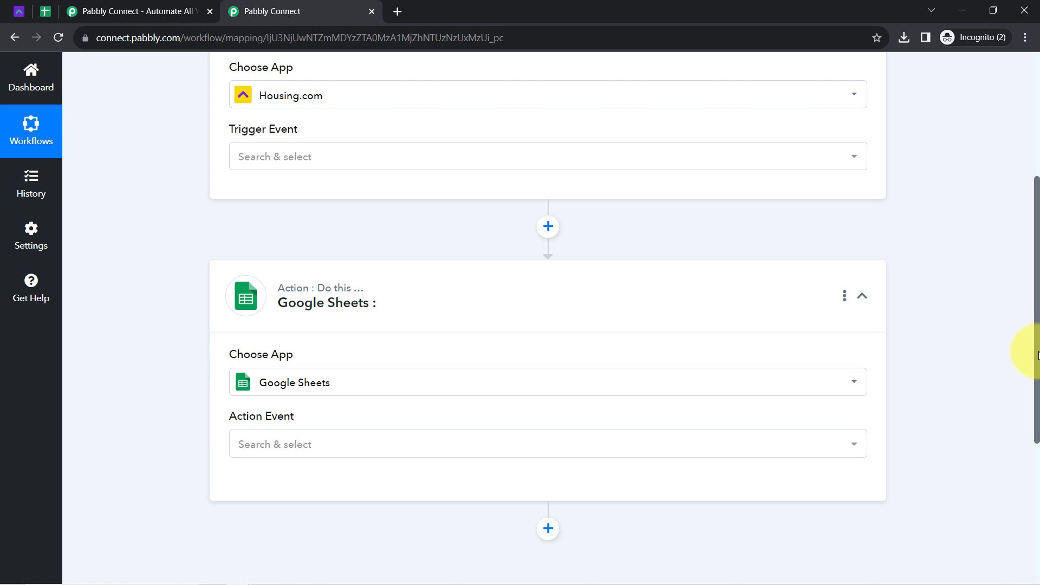
# Set the Housing.com trigger event to New Leads
pyautogui.moveTo(1038, 355); pyautogui.dragTo(1022, 186)
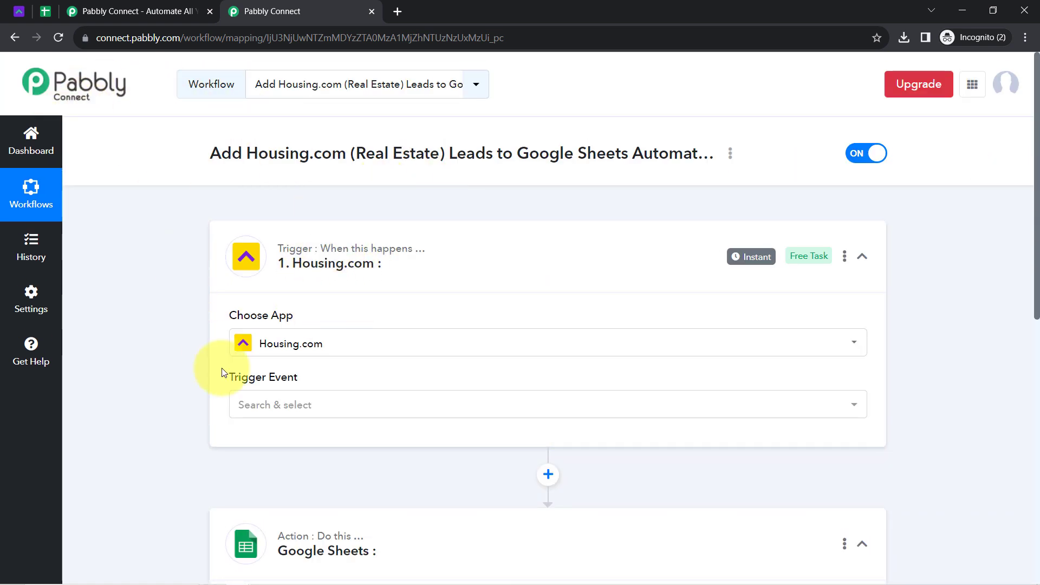
pyautogui.click(244, 404)
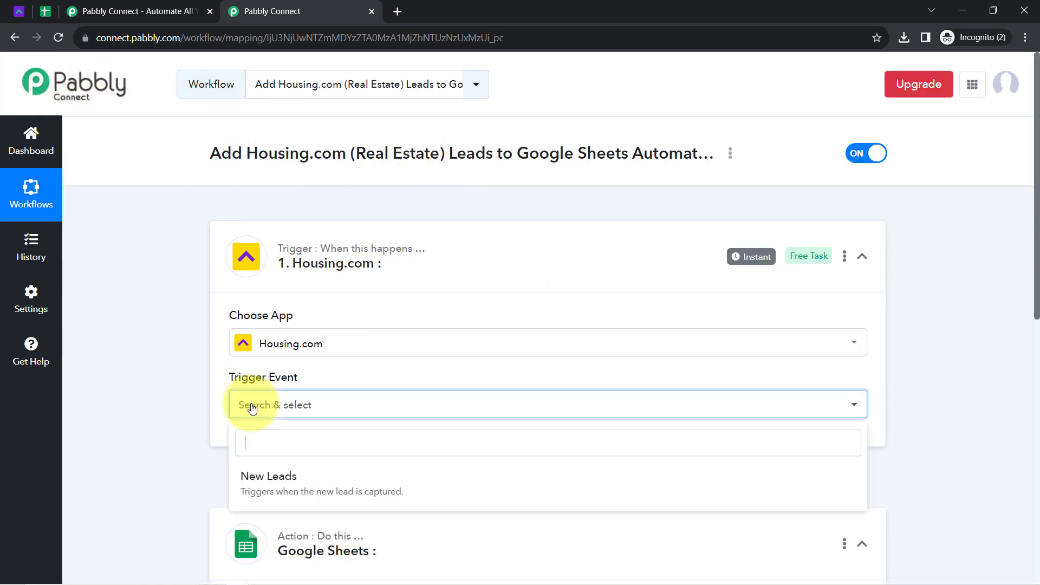
pyautogui.click(311, 486)
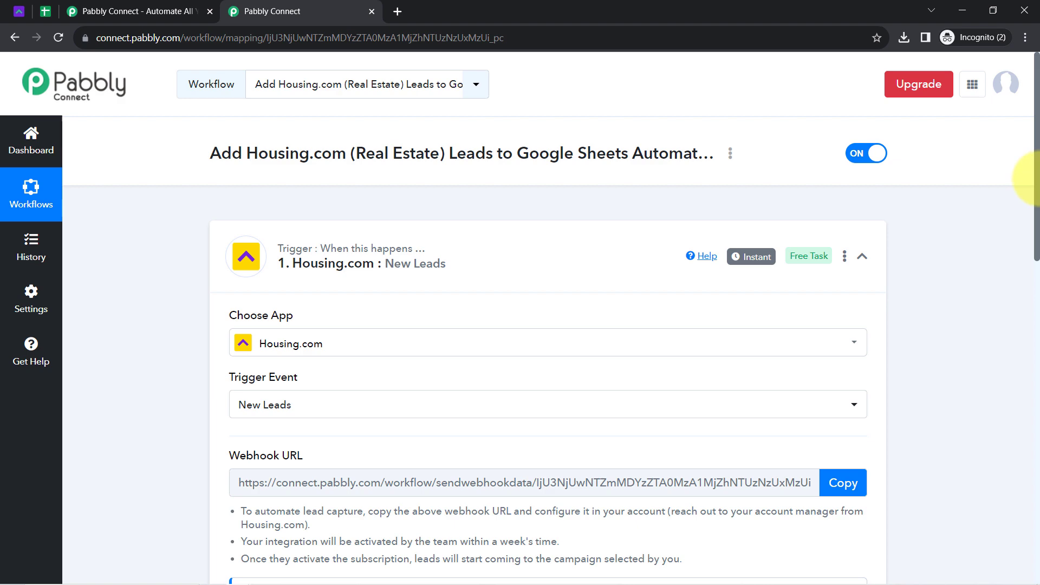
pyautogui.moveTo(1037, 178); pyautogui.dragTo(1037, 398)
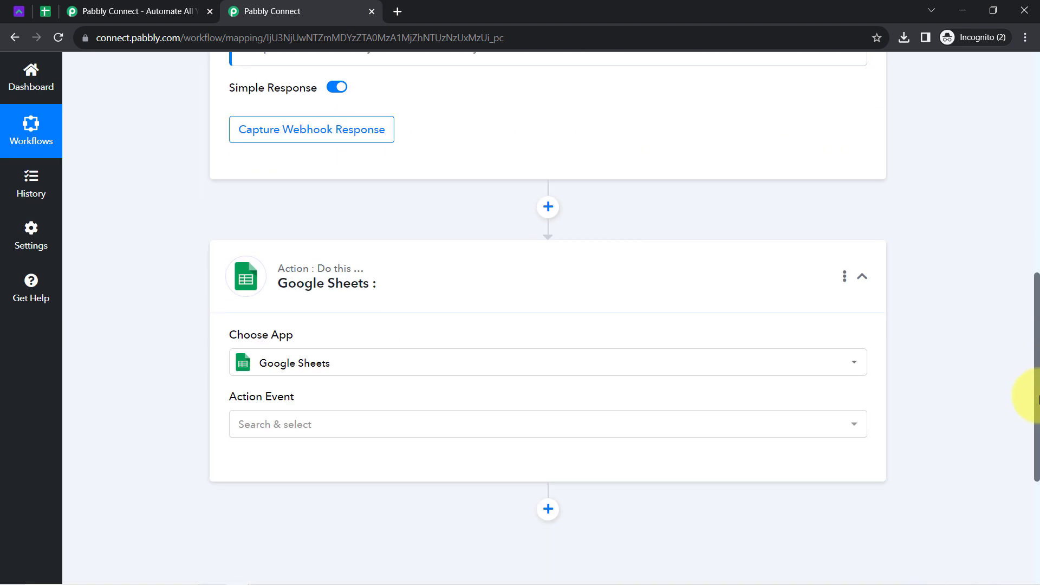
# Review the Housing.com trigger's New Leads setup and webhook URL, and start capturing the webhook response
pyautogui.moveTo(1037, 399); pyautogui.dragTo(789, 173)
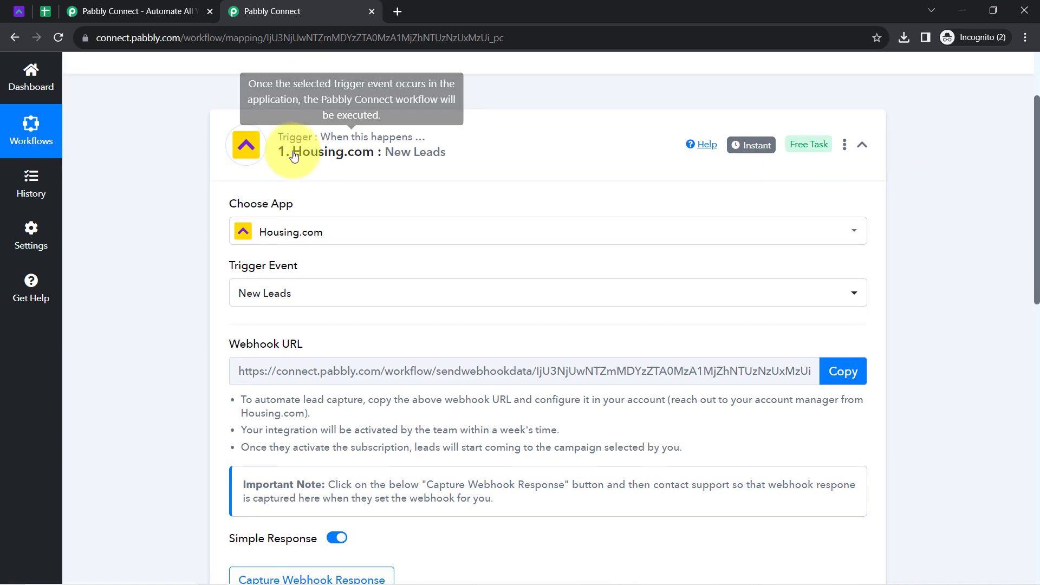
pyautogui.scroll(-3, 189, 253)
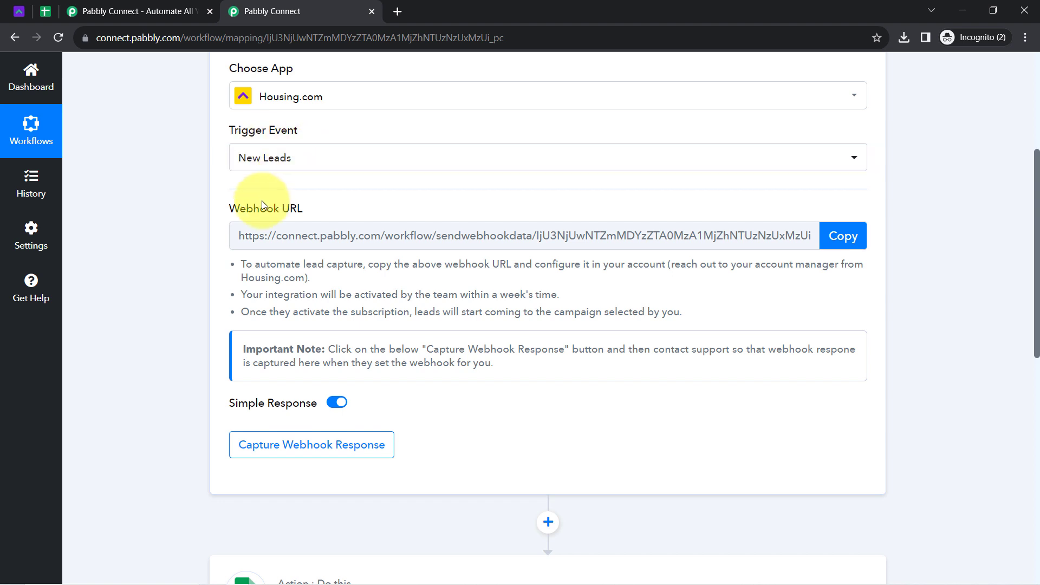
pyautogui.moveTo(240, 210); pyautogui.dragTo(313, 215)
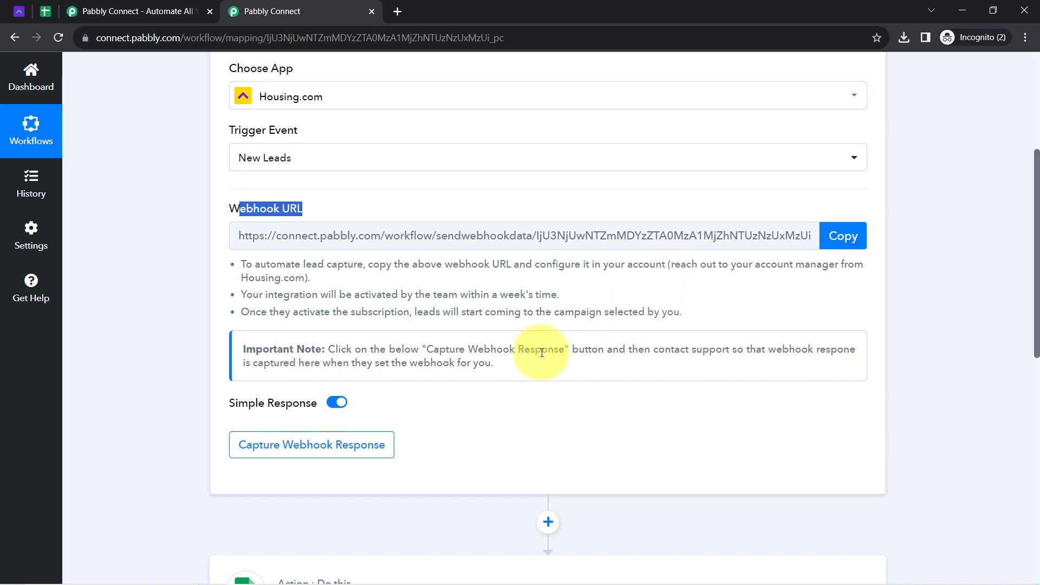
pyautogui.moveTo(433, 350); pyautogui.dragTo(547, 349)
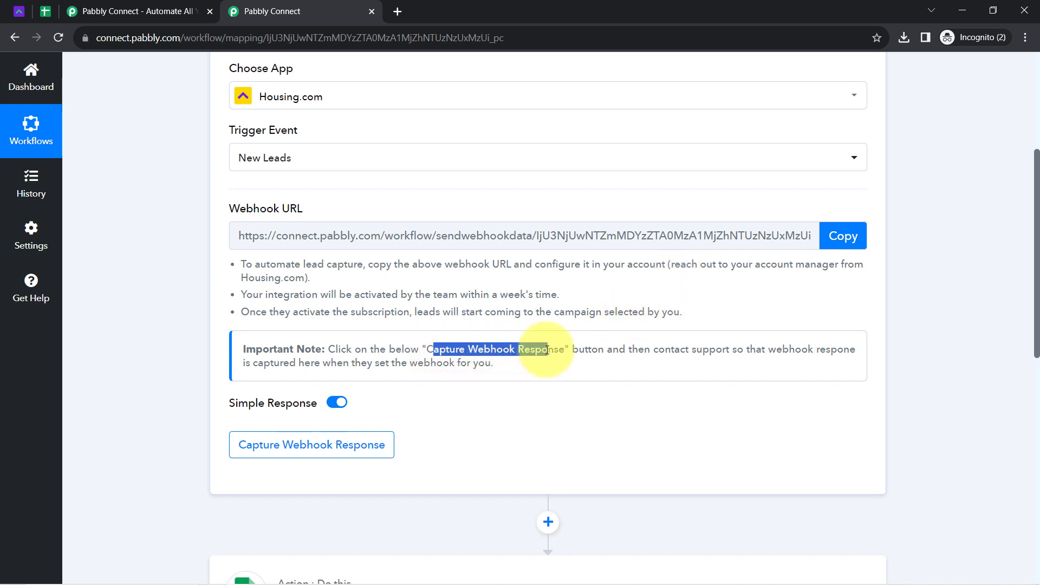
pyautogui.click(303, 444)
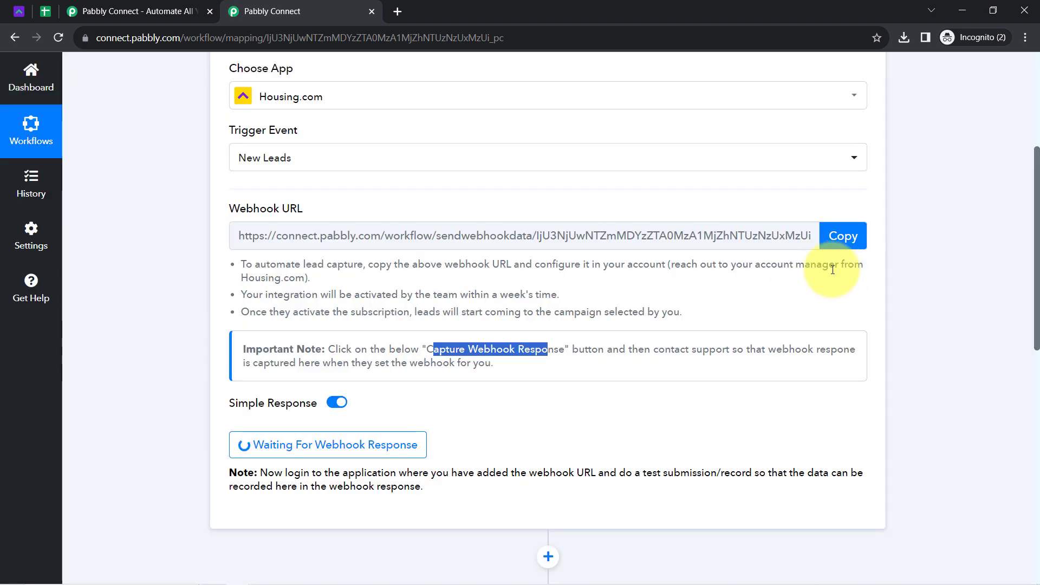
# Read the instructions on having the Housing.com account manager configure the webhook URL and on contacting support
pyautogui.moveTo(751, 265); pyautogui.dragTo(316, 282)
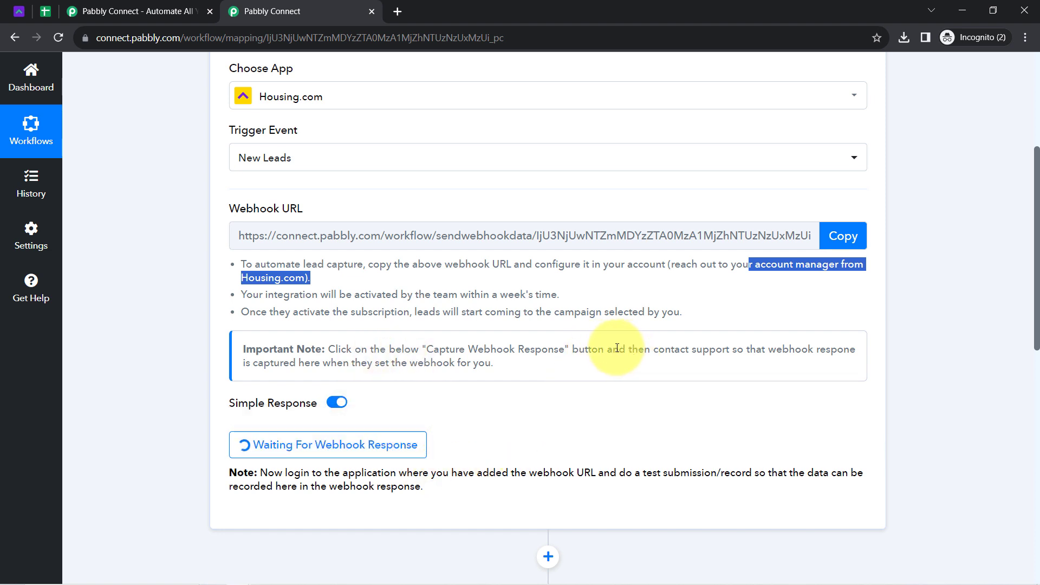
pyautogui.moveTo(653, 353); pyautogui.dragTo(489, 369)
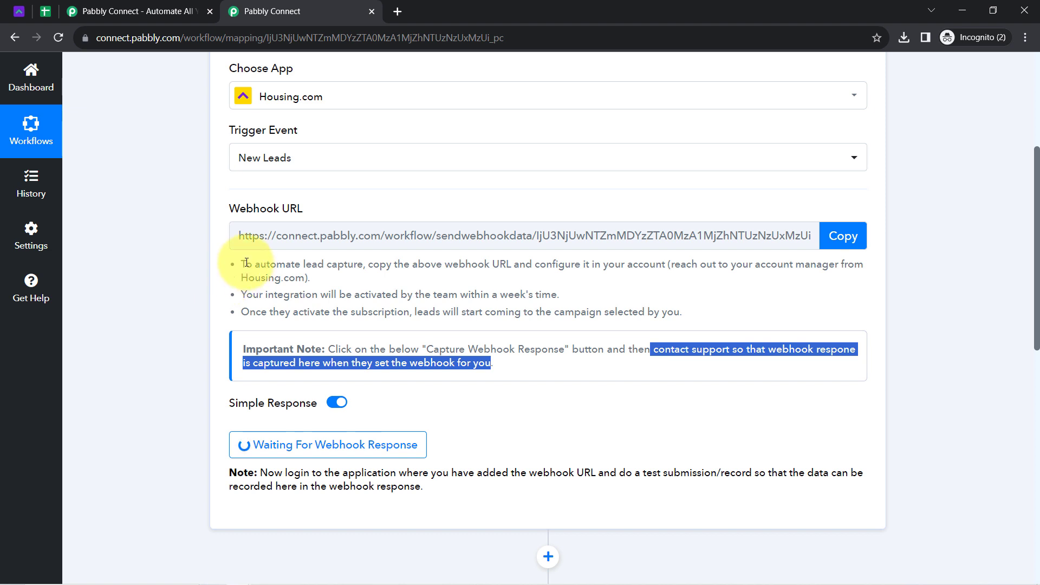
pyautogui.moveTo(247, 263); pyautogui.dragTo(530, 366)
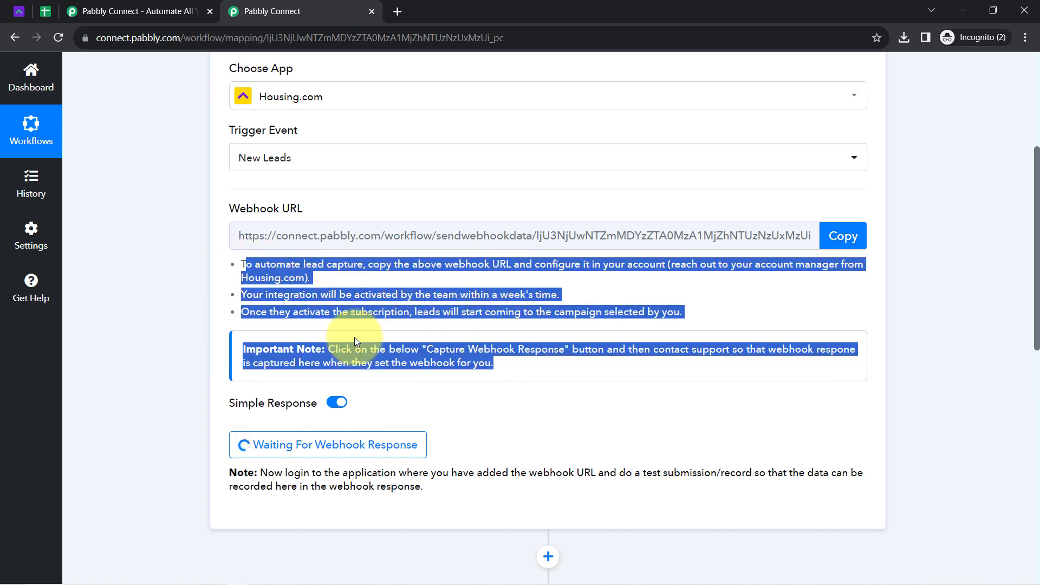
pyautogui.moveTo(743, 265); pyautogui.dragTo(832, 266)
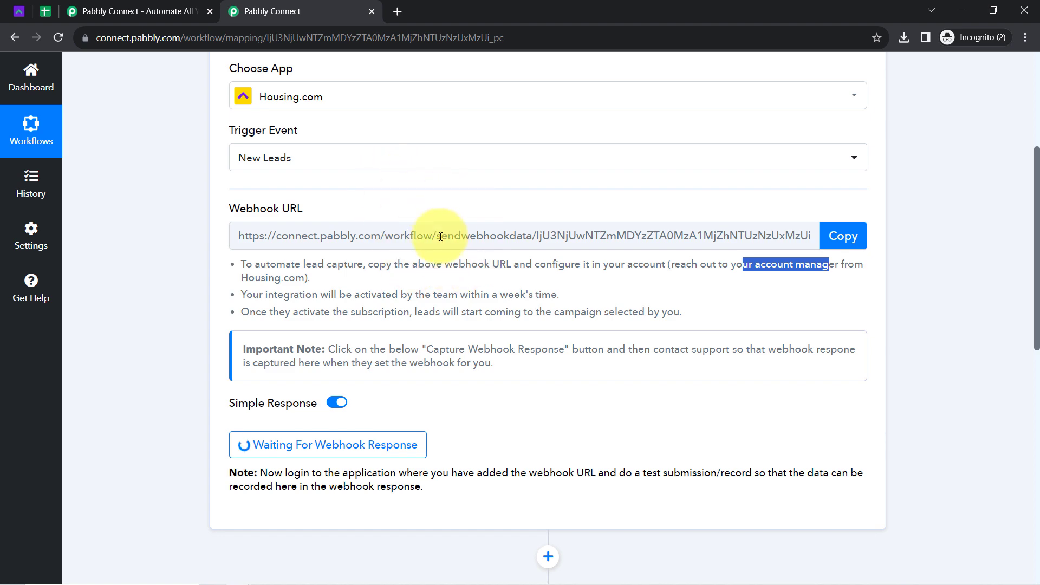
# Examine the captured webhook response's phone number, last name, first name, email and city of the test lead
pyautogui.scroll(-4, 448, 401)
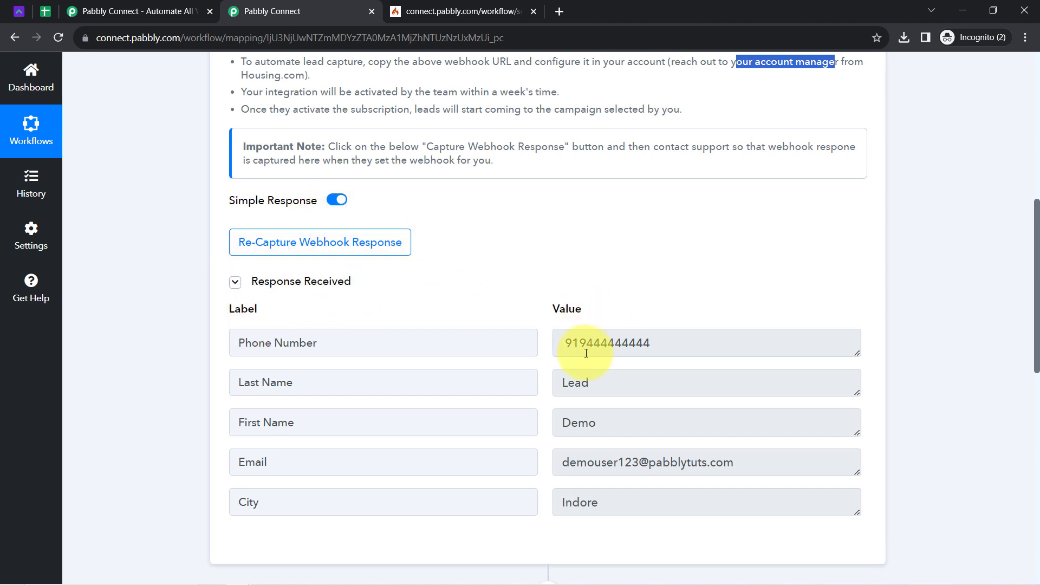
pyautogui.moveTo(569, 347); pyautogui.dragTo(671, 342)
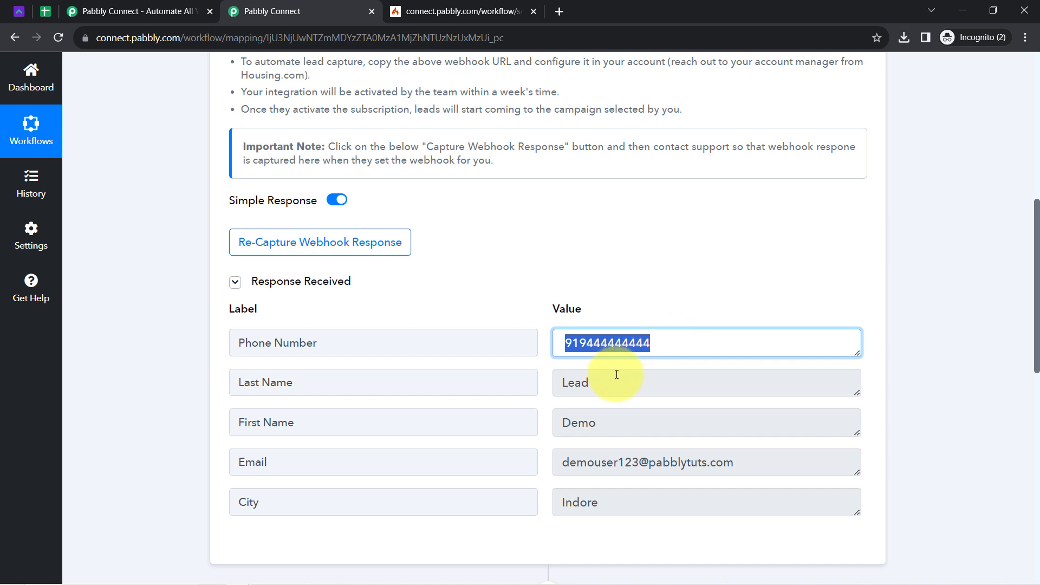
pyautogui.moveTo(596, 382); pyautogui.dragTo(550, 386)
pyautogui.moveTo(247, 422); pyautogui.dragTo(584, 451)
pyautogui.moveTo(604, 497); pyautogui.dragTo(574, 498)
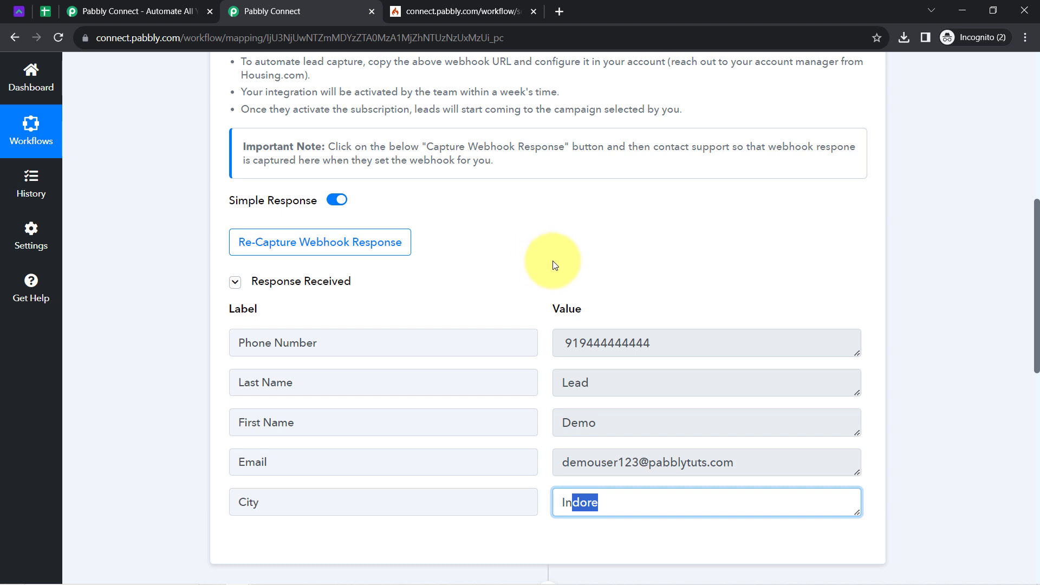
pyautogui.moveTo(573, 344); pyautogui.dragTo(643, 347)
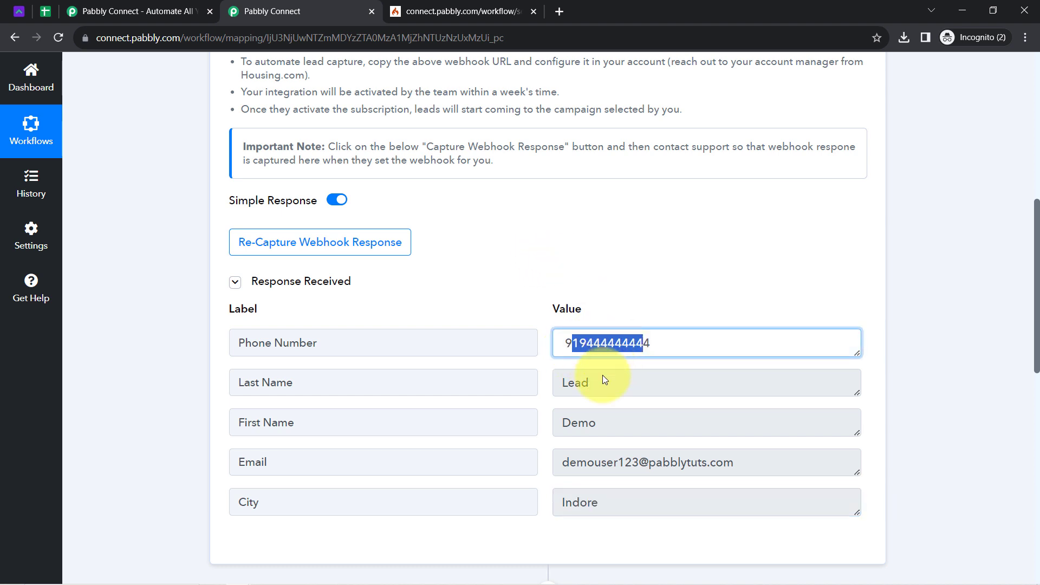
pyautogui.doubleClick(568, 390)
pyautogui.moveTo(562, 425); pyautogui.dragTo(589, 428)
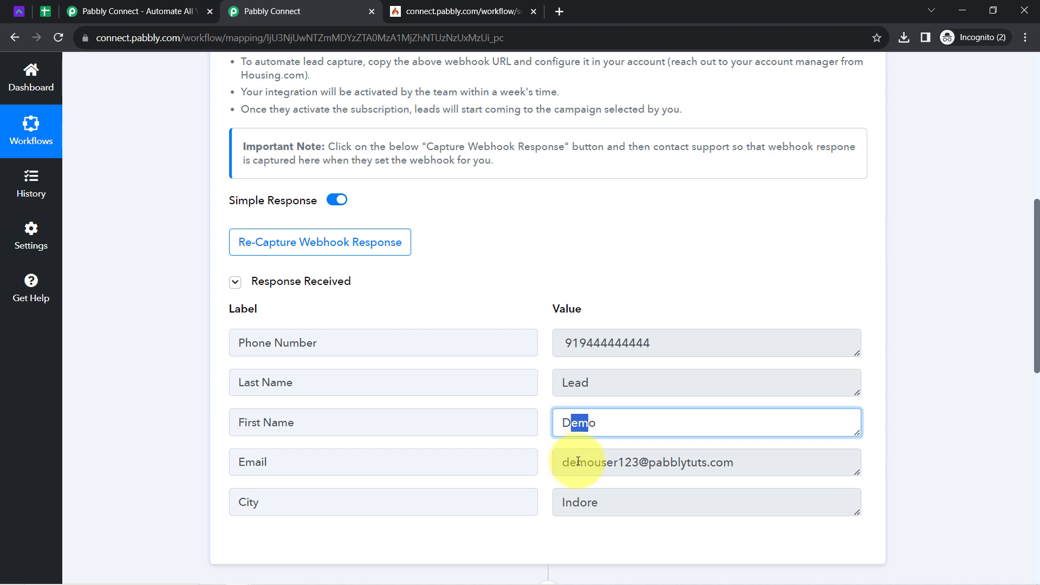
pyautogui.moveTo(577, 463); pyautogui.dragTo(639, 464)
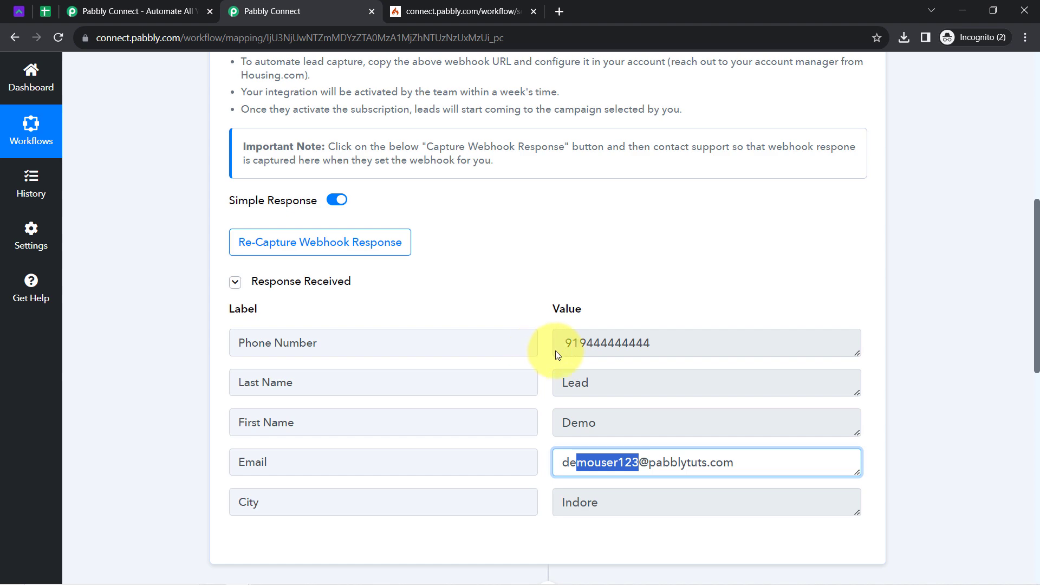
# Collapse the Housing.com trigger step at the start of the workflow
pyautogui.moveTo(1038, 325); pyautogui.dragTo(440, 173)
pyautogui.click(379, 242)
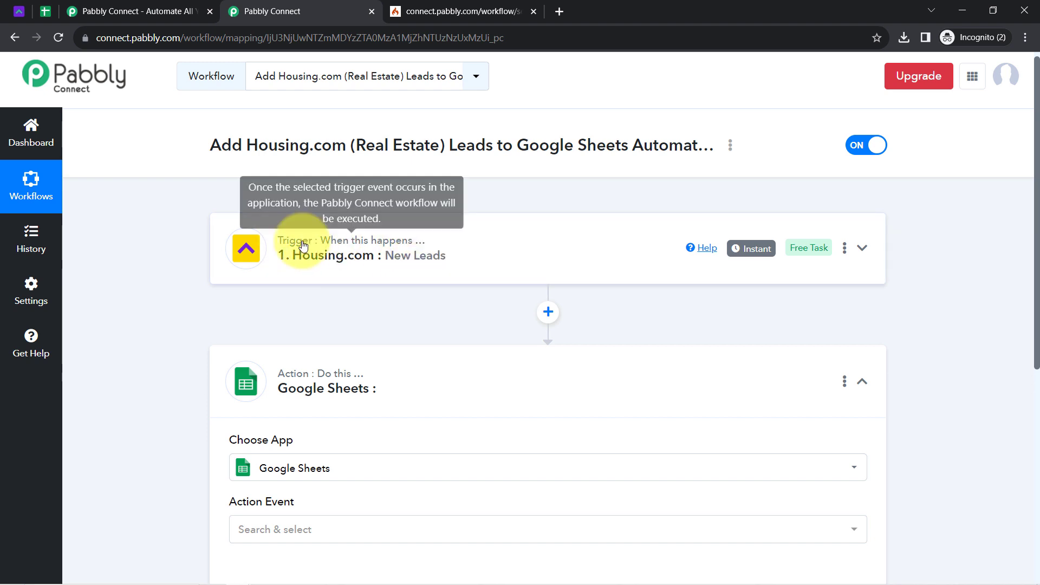
pyautogui.moveTo(761, 250)
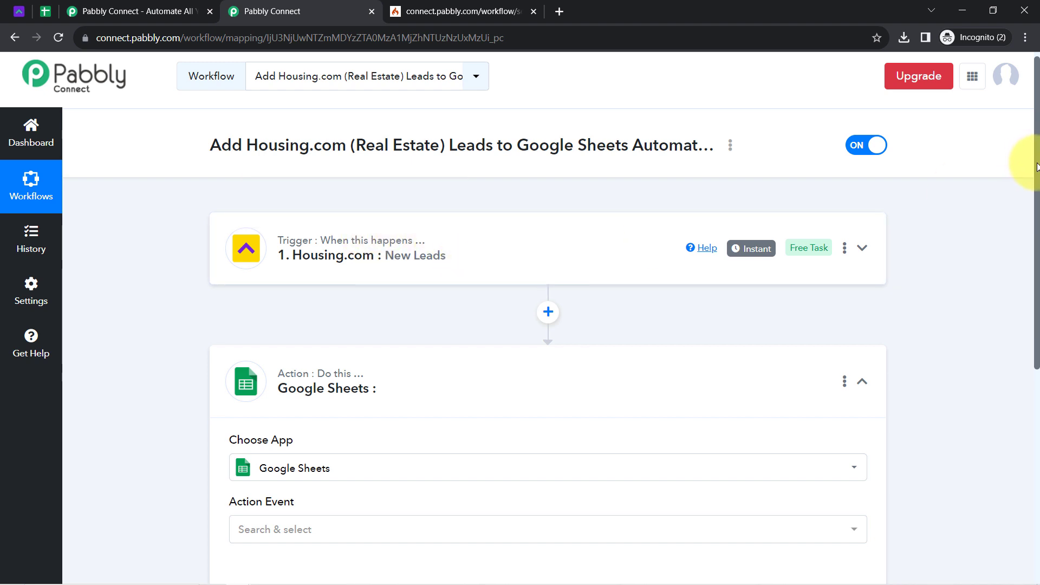
# Set the Google Sheets action event to Add New Row and open its account connection settings
pyautogui.moveTo(1037, 165); pyautogui.dragTo(1021, 272)
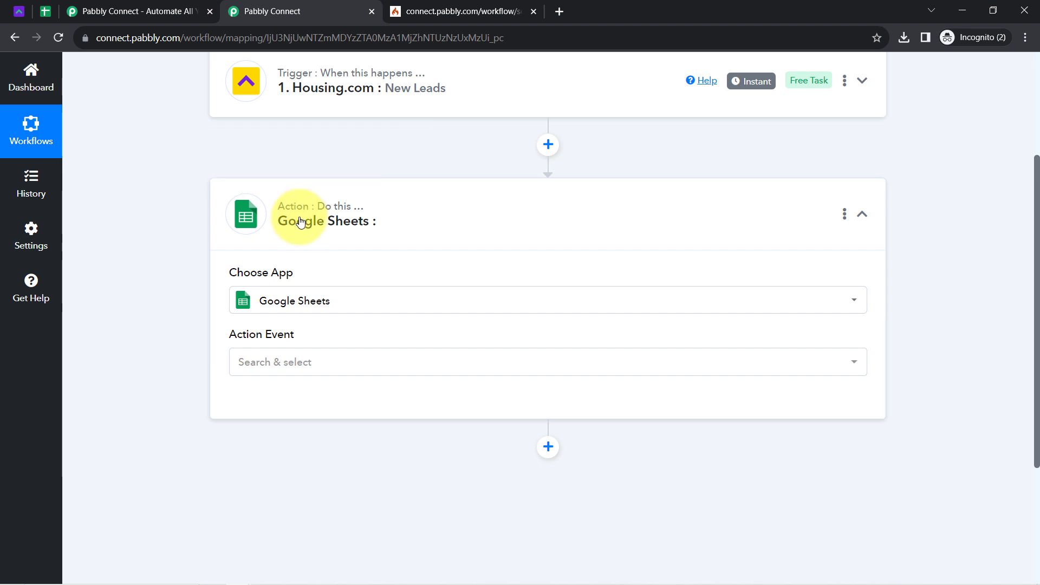
pyautogui.click(272, 363)
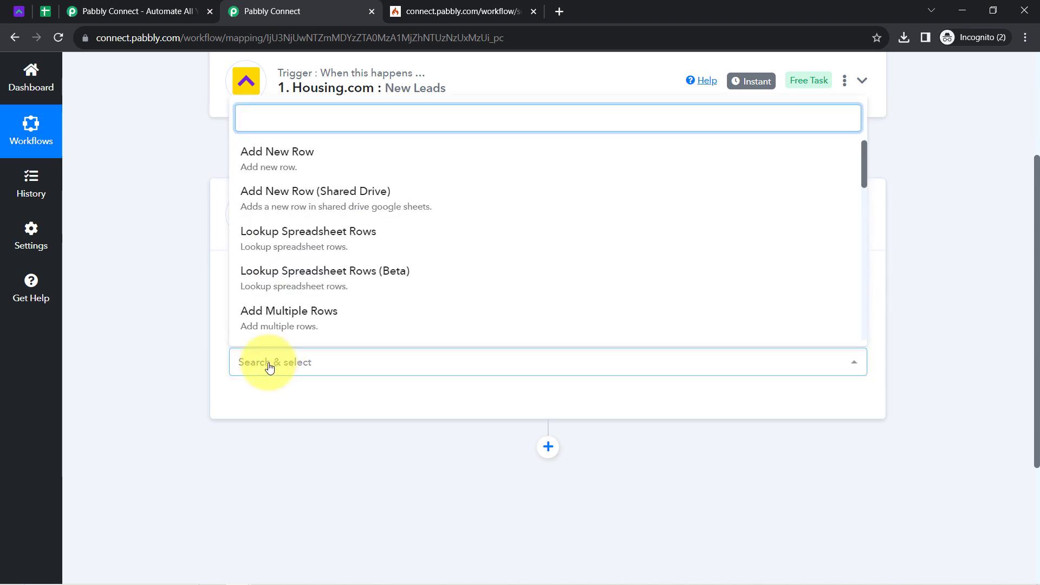
pyautogui.click(267, 167)
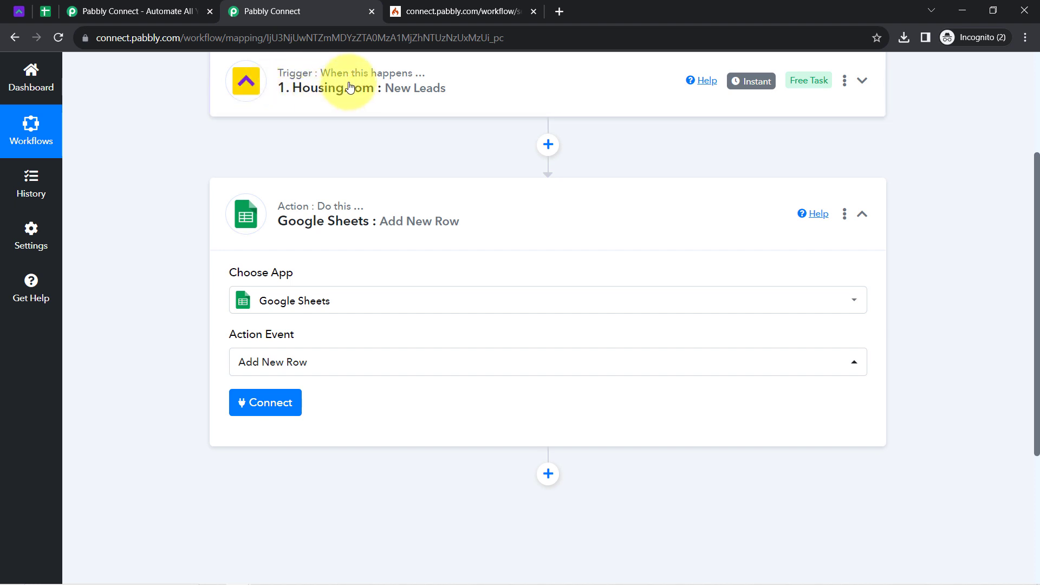
pyautogui.click(250, 404)
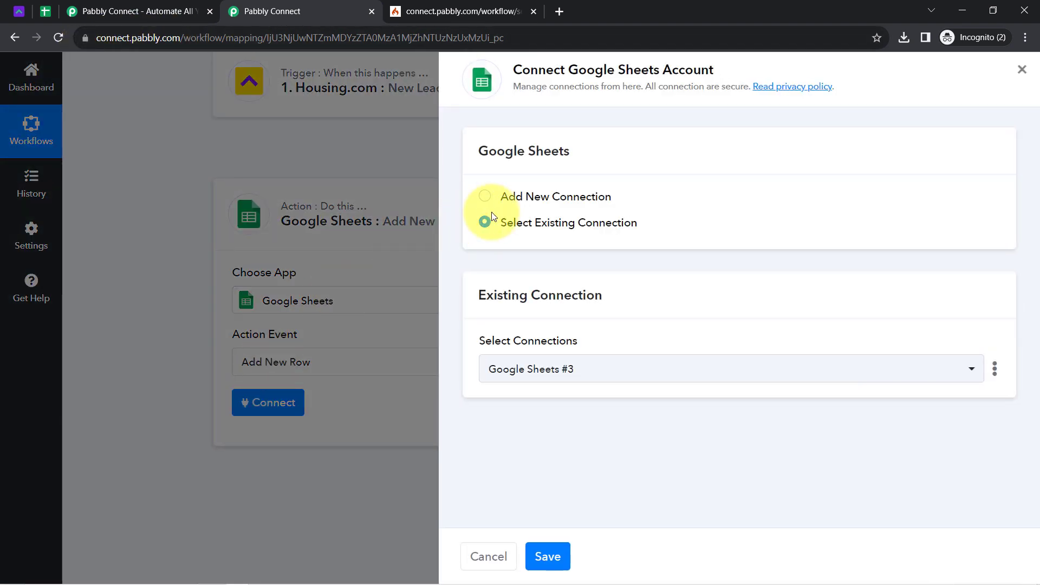
pyautogui.click(528, 200)
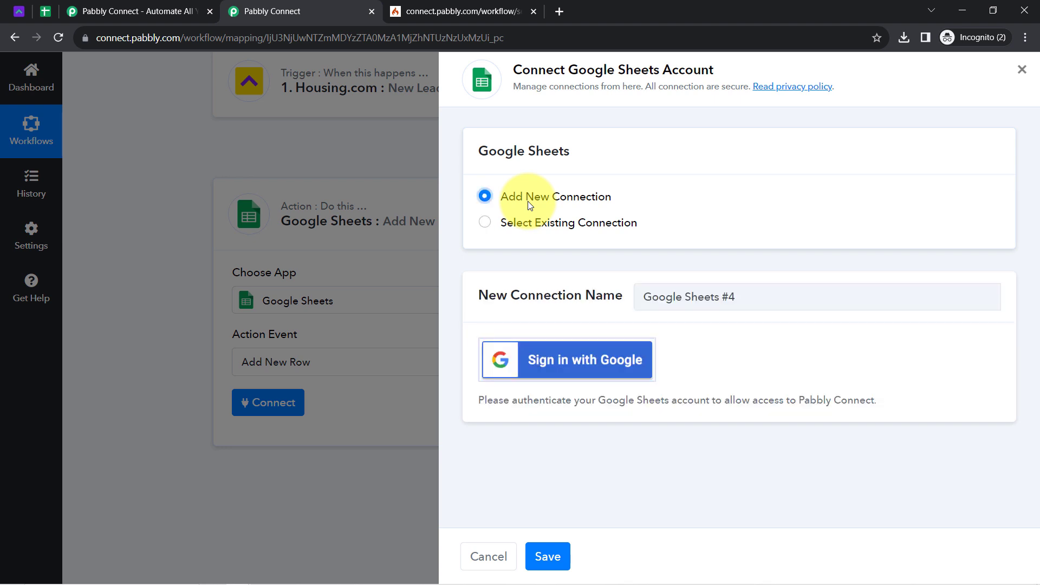
pyautogui.click(562, 361)
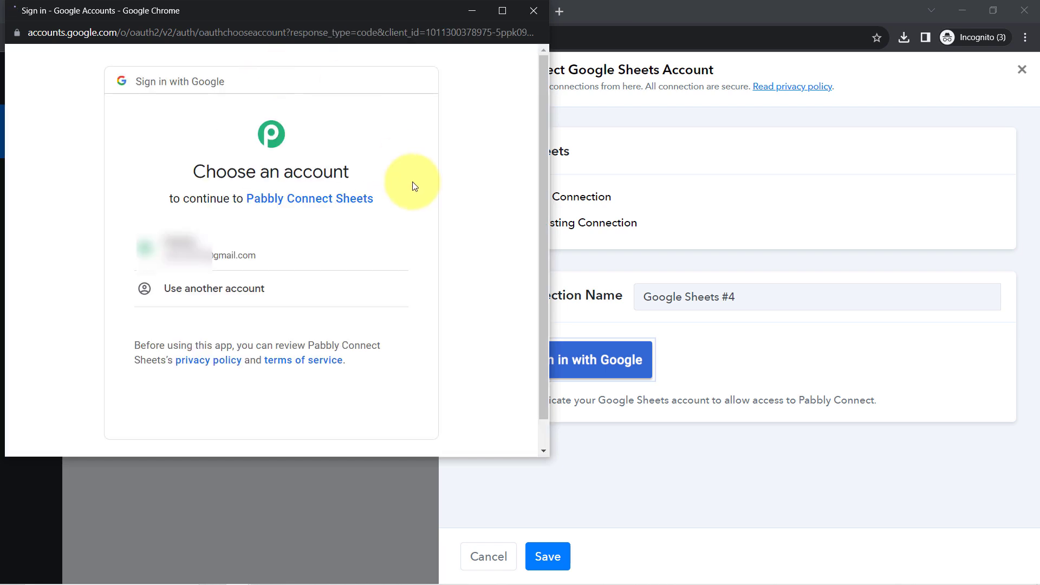
pyautogui.click(534, 12)
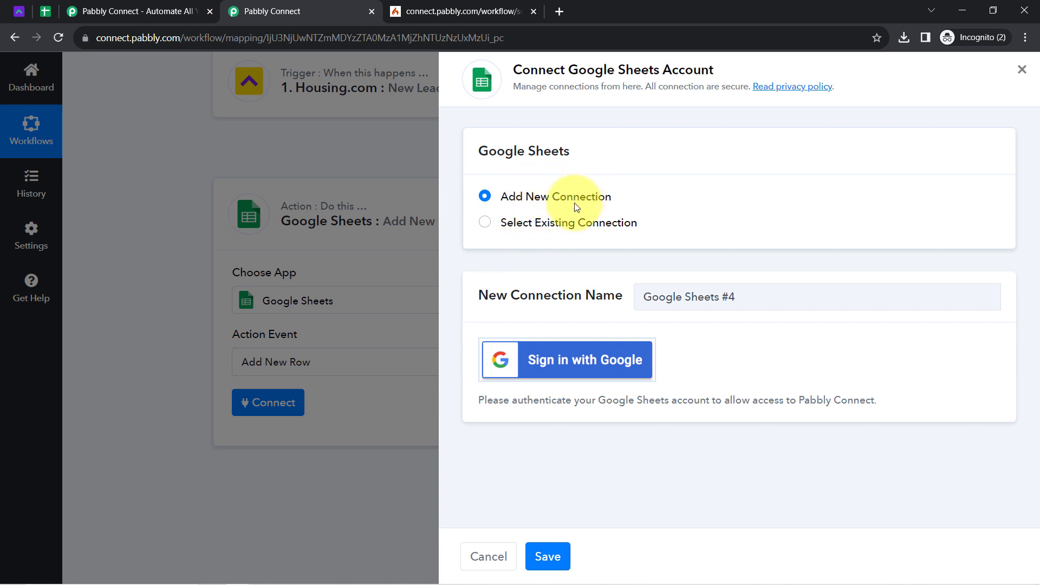
# Connect the Google Sheets action through the existing connection Google Sheets #3 and save it
pyautogui.click(564, 223)
pyautogui.click(553, 552)
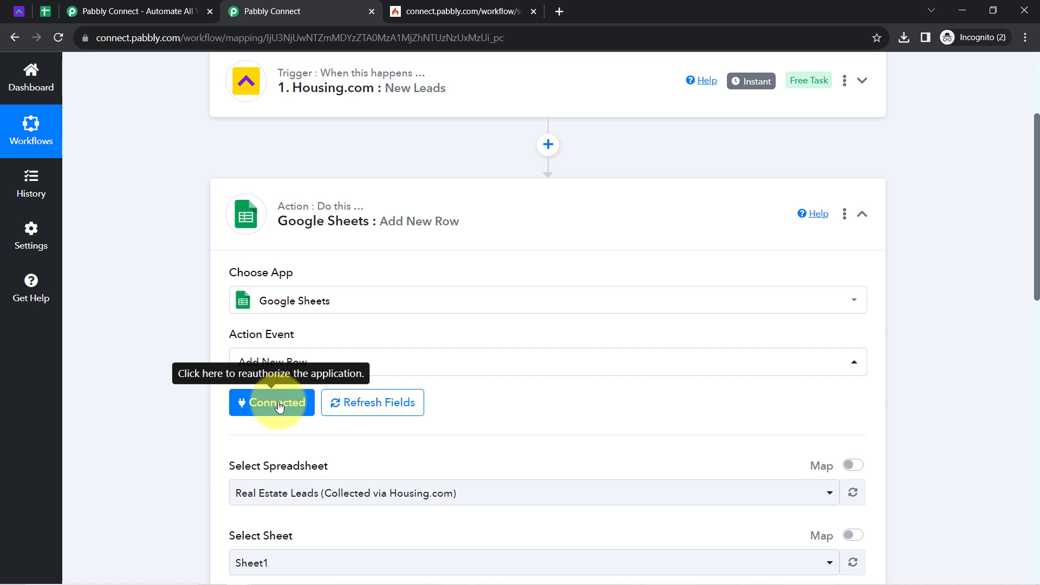
# Check the title of the leads spreadsheet in Google Sheets and select Real Estate Leads (Collected via Housing.com) as the action's spreadsheet
pyautogui.moveTo(235, 466); pyautogui.dragTo(344, 465)
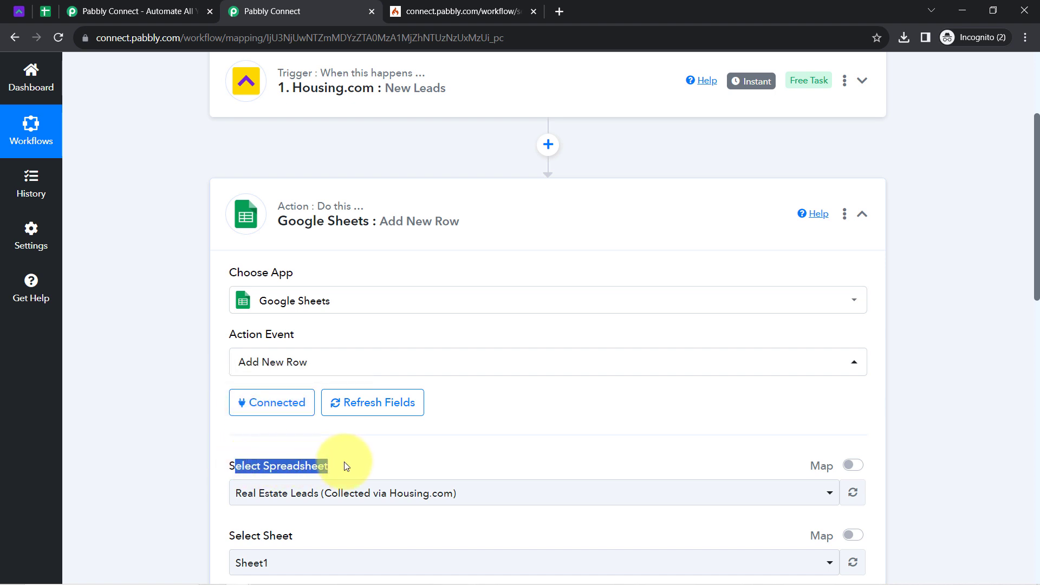
pyautogui.moveTo(1037, 222); pyautogui.dragTo(1015, 304)
pyautogui.click(308, 241)
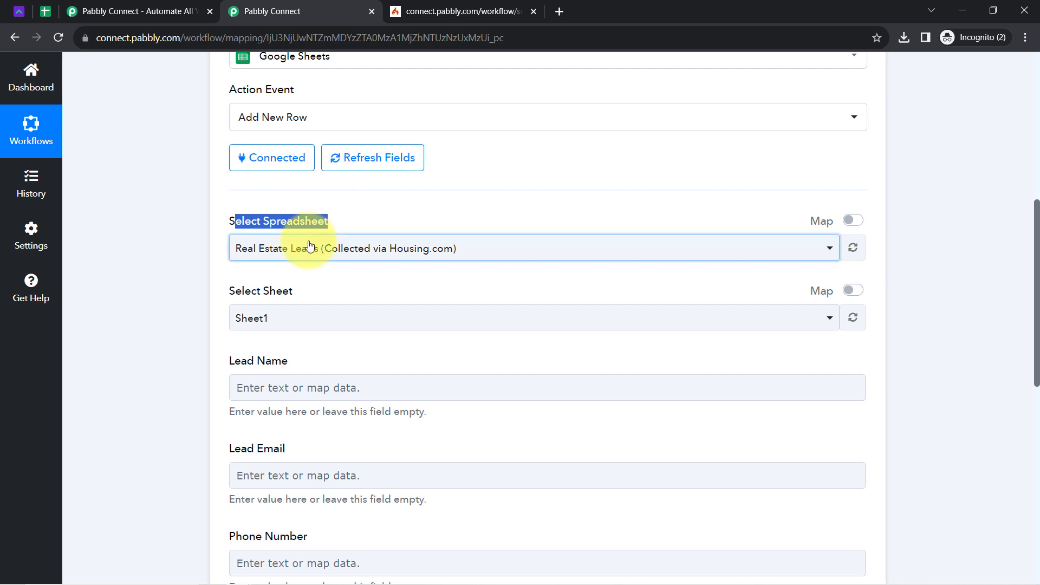
pyautogui.click(302, 241)
pyautogui.click(302, 241)
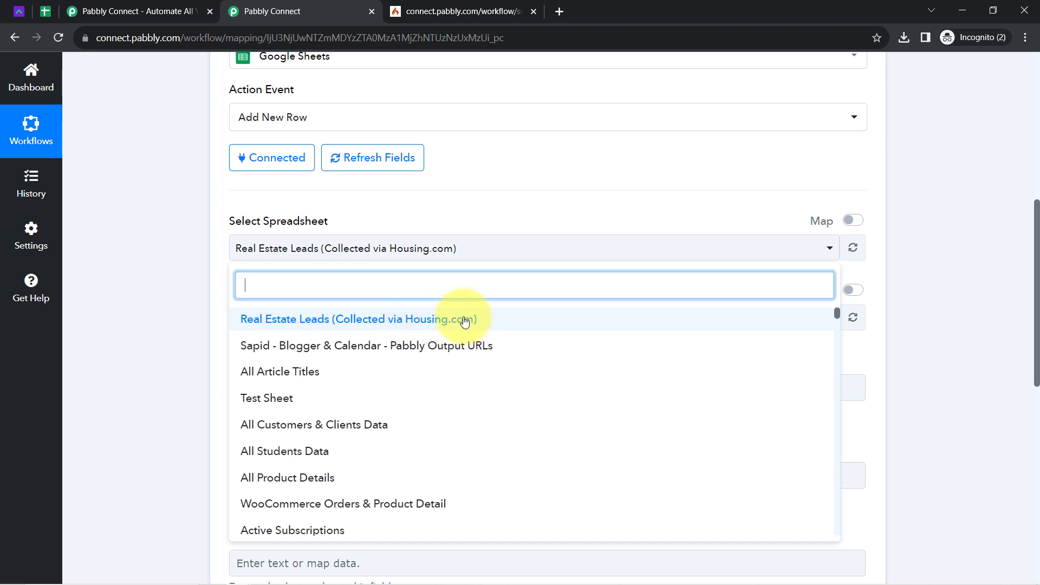
pyautogui.click(46, 10)
pyautogui.click(101, 90)
pyautogui.moveTo(76, 76); pyautogui.dragTo(436, 79)
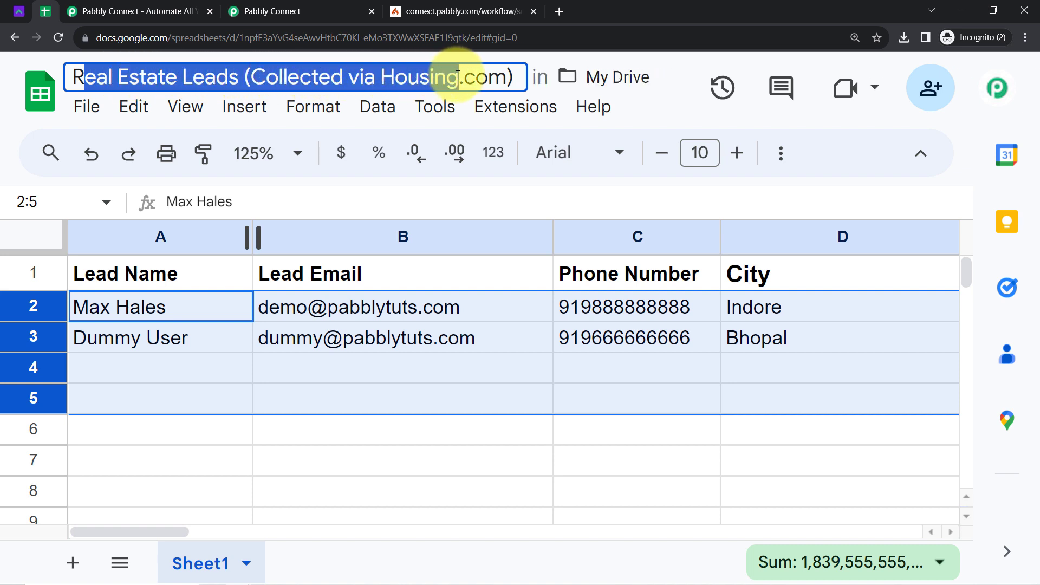
pyautogui.click(282, 11)
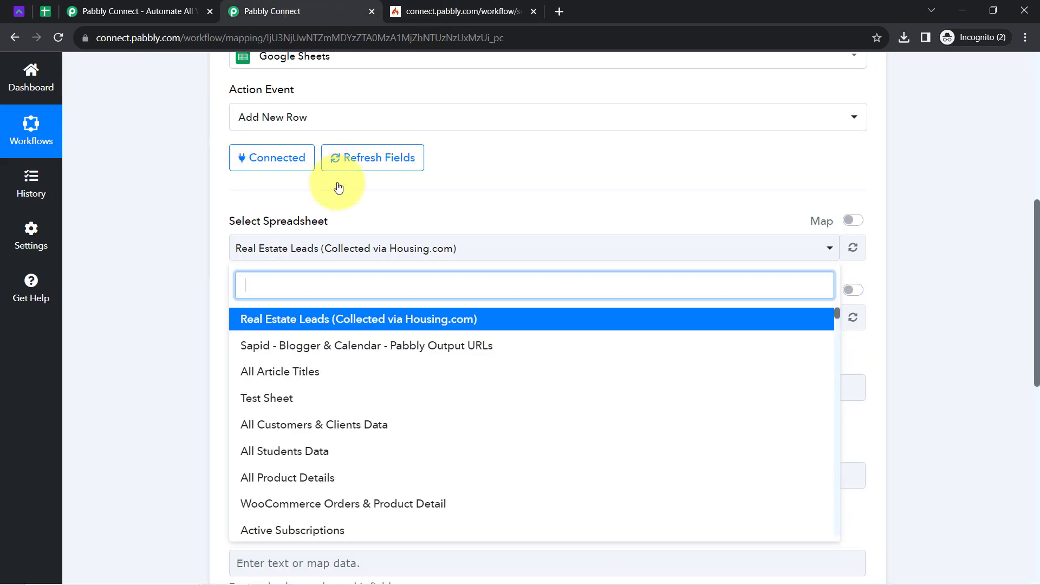
pyautogui.click(291, 324)
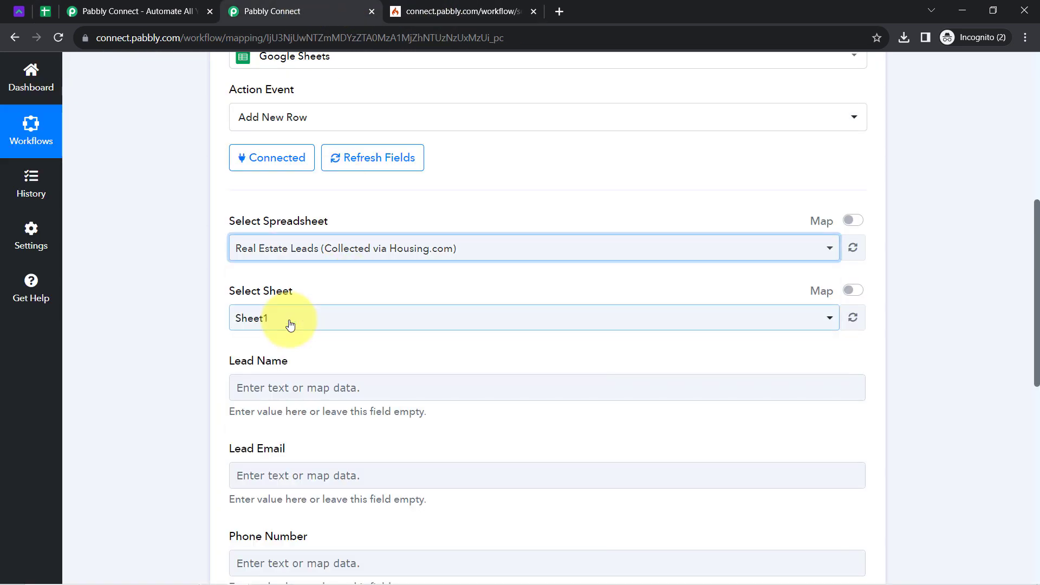
# Compare Sheet1 and its Lead Name, Lead Email, Phone Number and City columns in the leads spreadsheet with the action's sheet and fields in Pabbly Connect
pyautogui.click(46, 11)
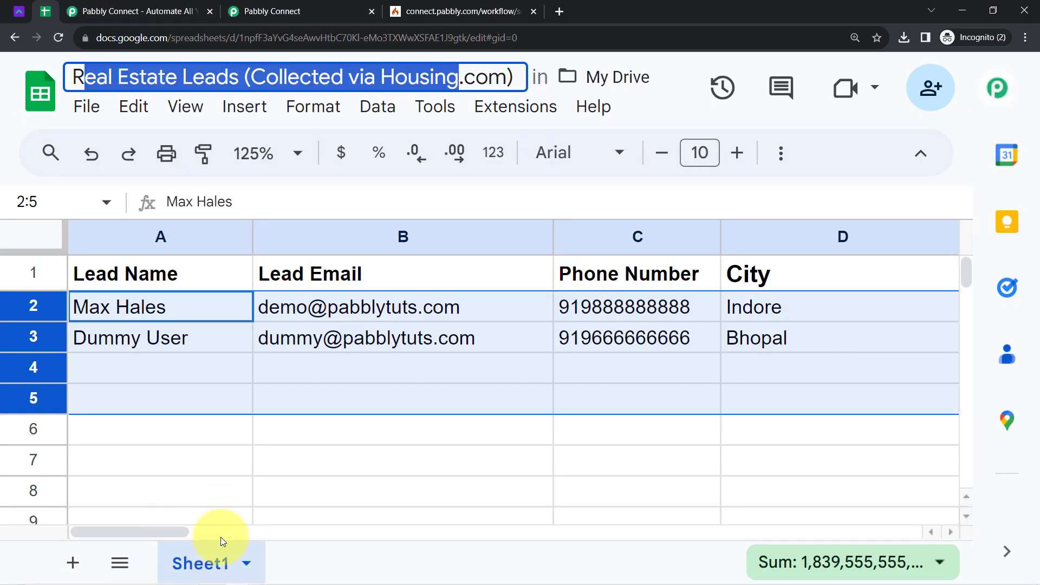
pyautogui.click(269, 11)
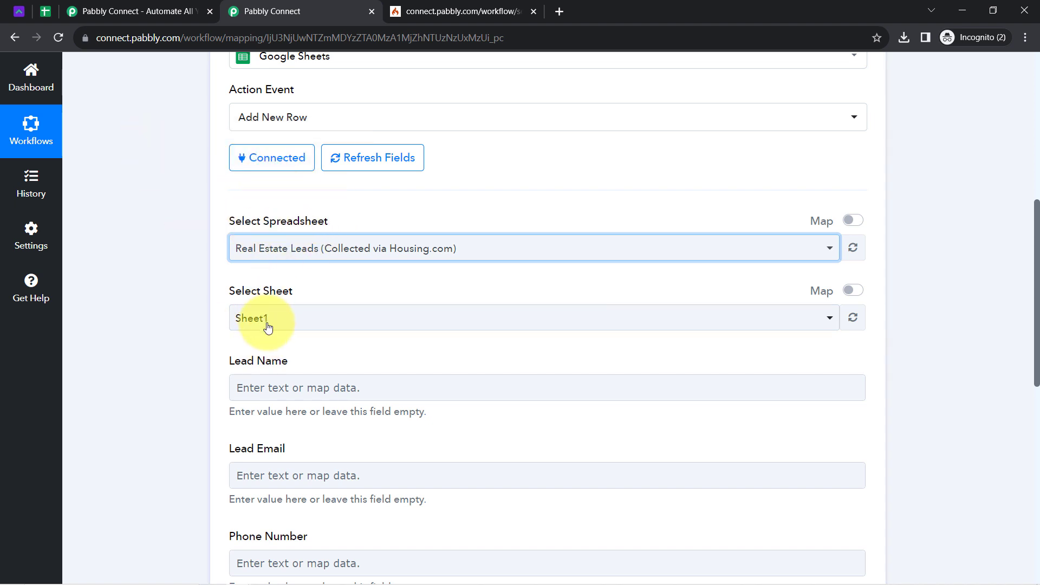
pyautogui.click(46, 11)
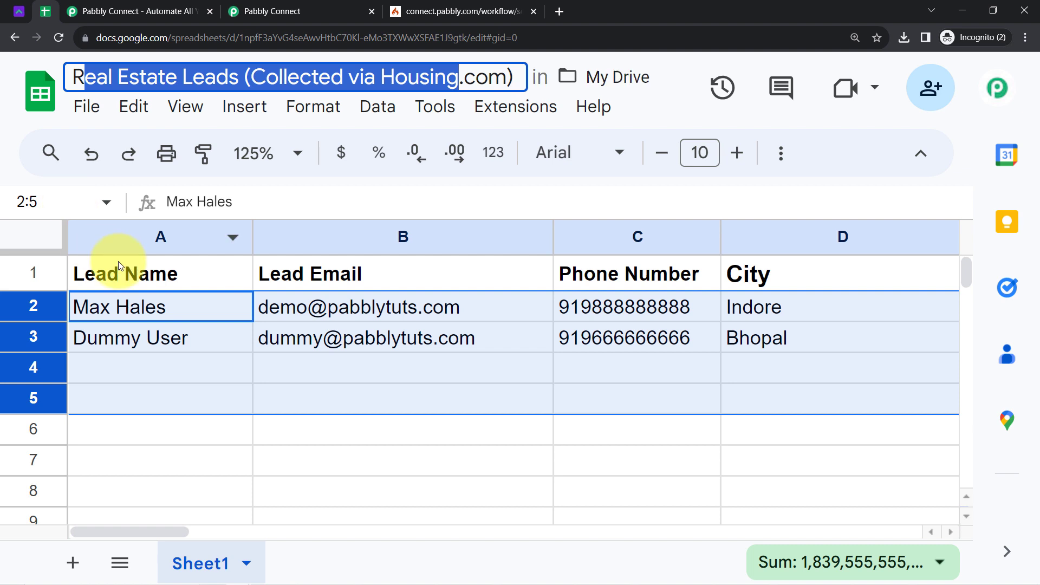
pyautogui.click(132, 242)
pyautogui.click(419, 233)
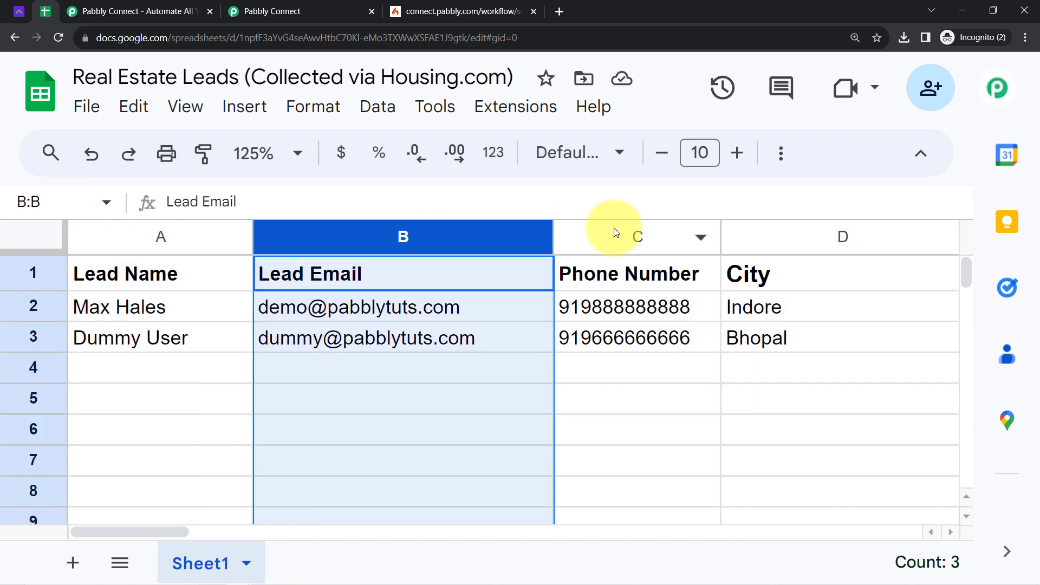
pyautogui.click(623, 233)
pyautogui.click(765, 233)
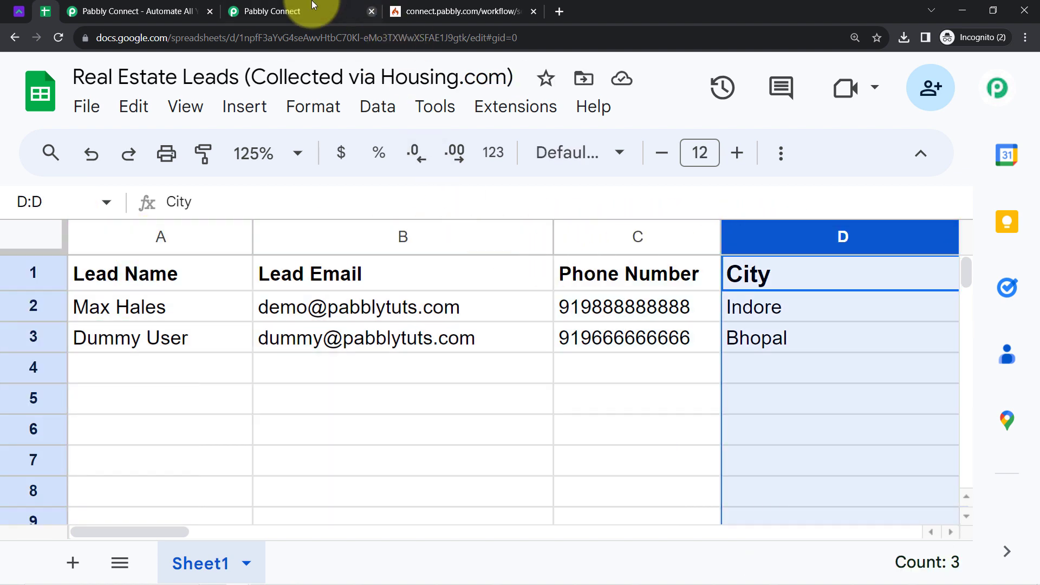
pyautogui.click(295, 6)
pyautogui.moveTo(229, 359); pyautogui.dragTo(294, 365)
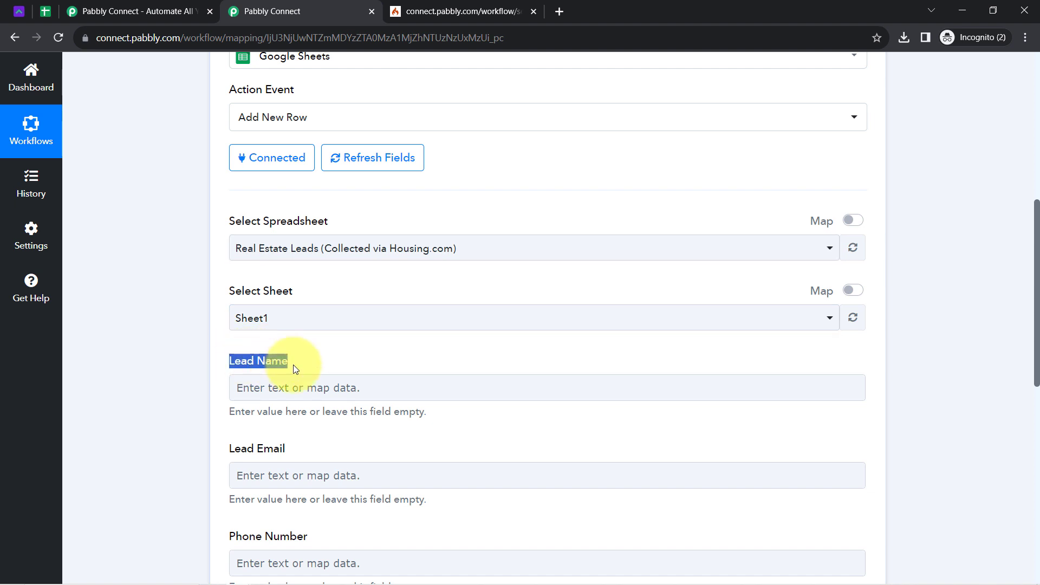
pyautogui.moveTo(1035, 317); pyautogui.dragTo(1035, 365)
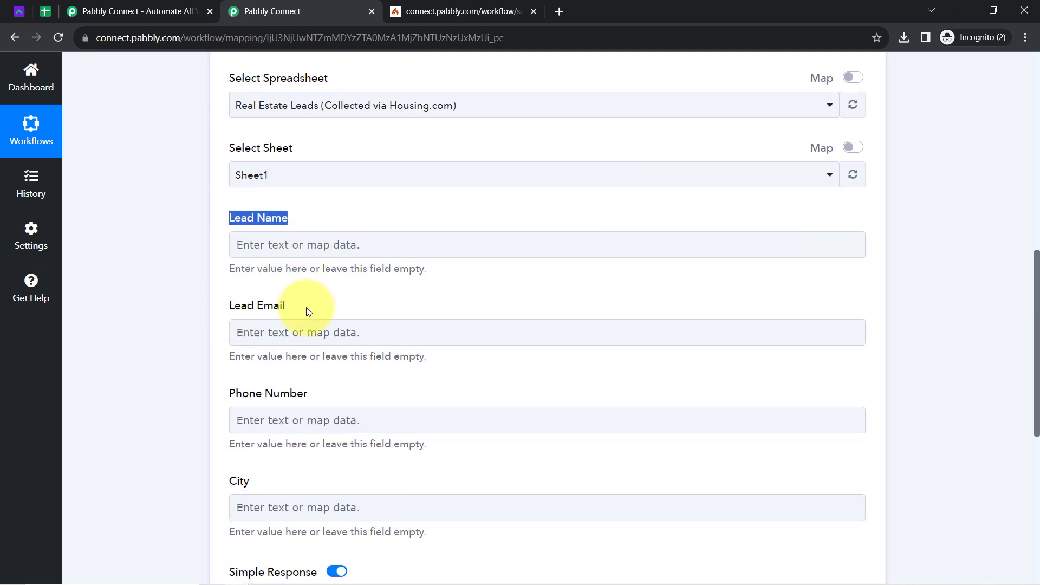
pyautogui.click(39, 11)
pyautogui.click(135, 228)
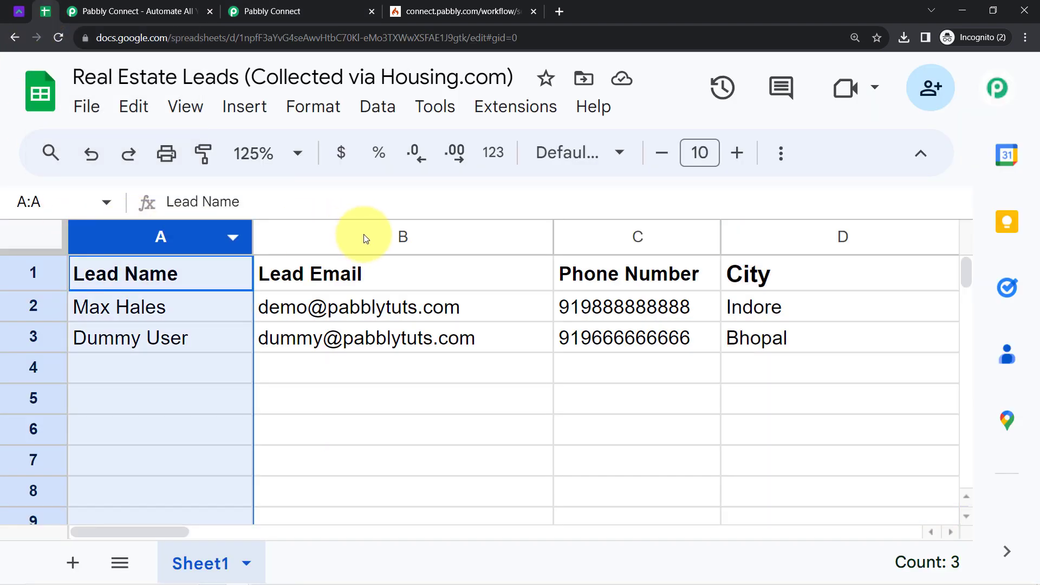
pyautogui.click(372, 233)
pyautogui.click(634, 235)
pyautogui.click(801, 224)
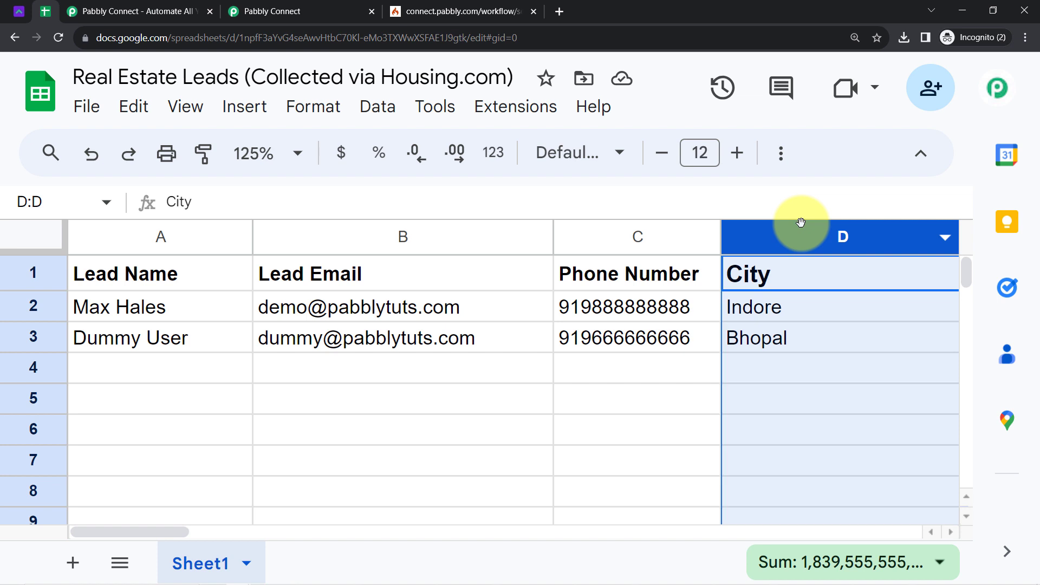
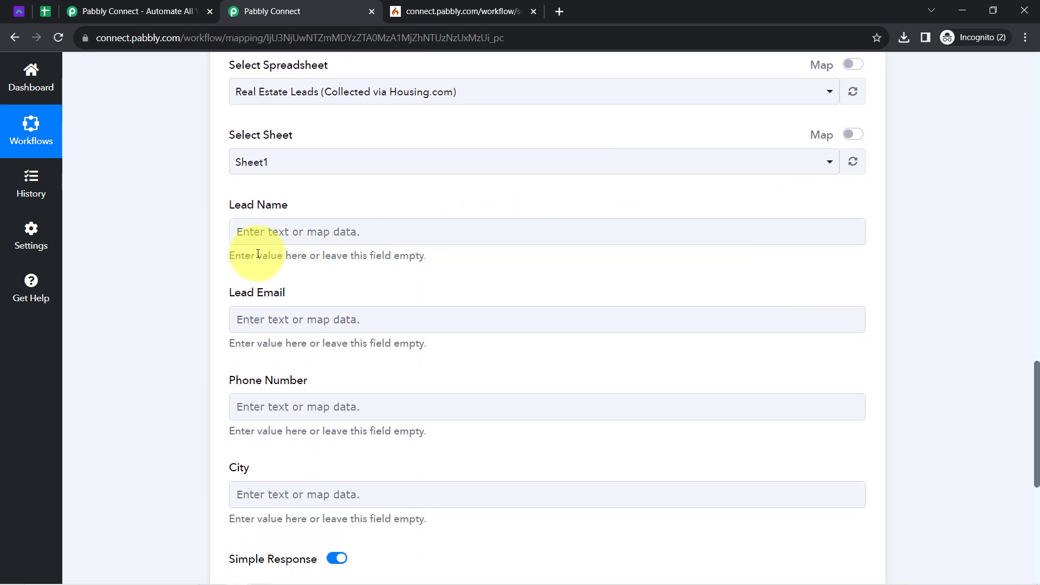
# Map the Lead Name field to the First Name and Last Name values from the Housing.com New Leads trigger
pyautogui.click(258, 230)
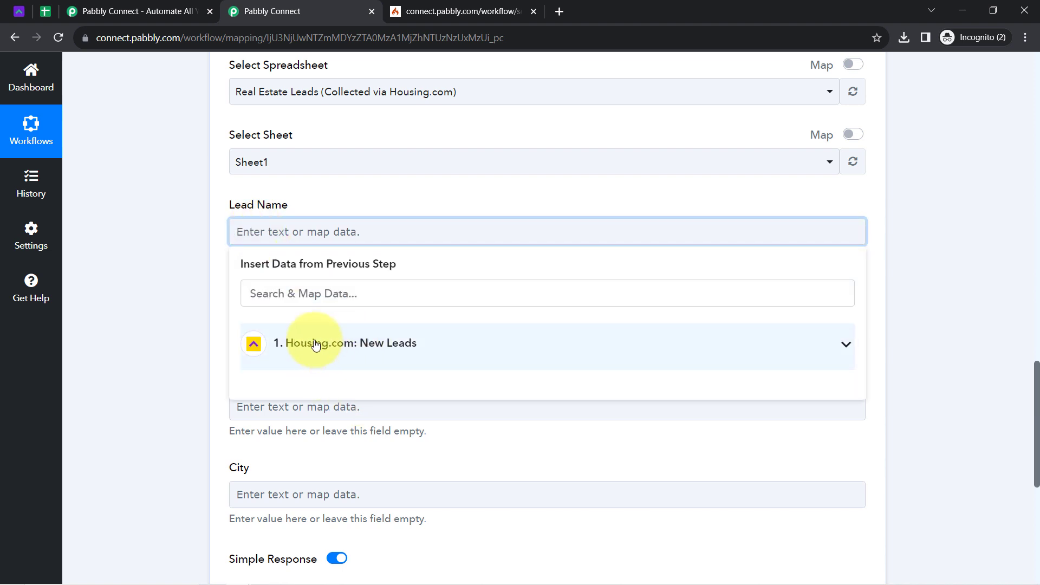
pyautogui.click(297, 351)
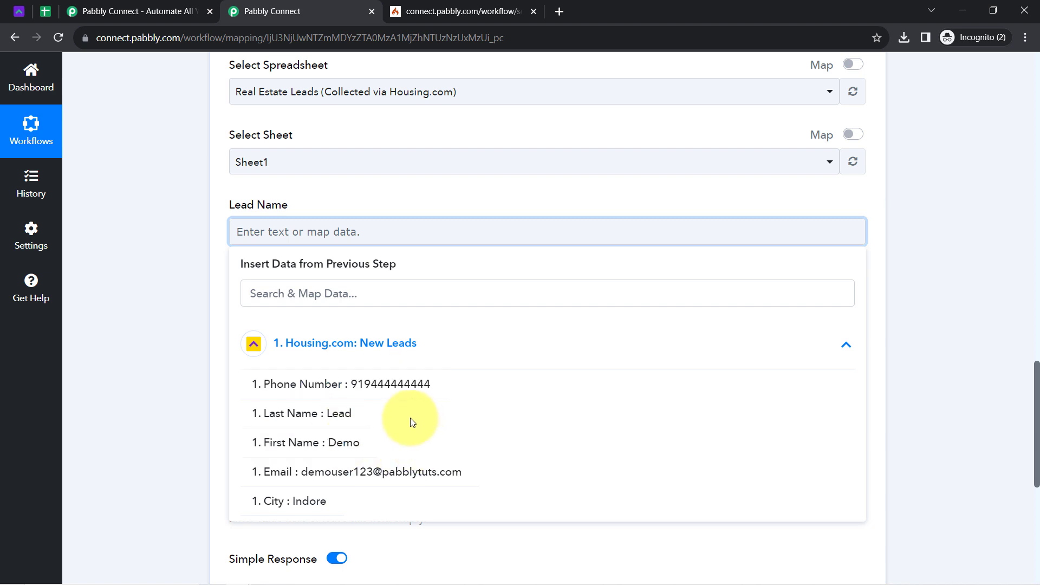
pyautogui.click(343, 450)
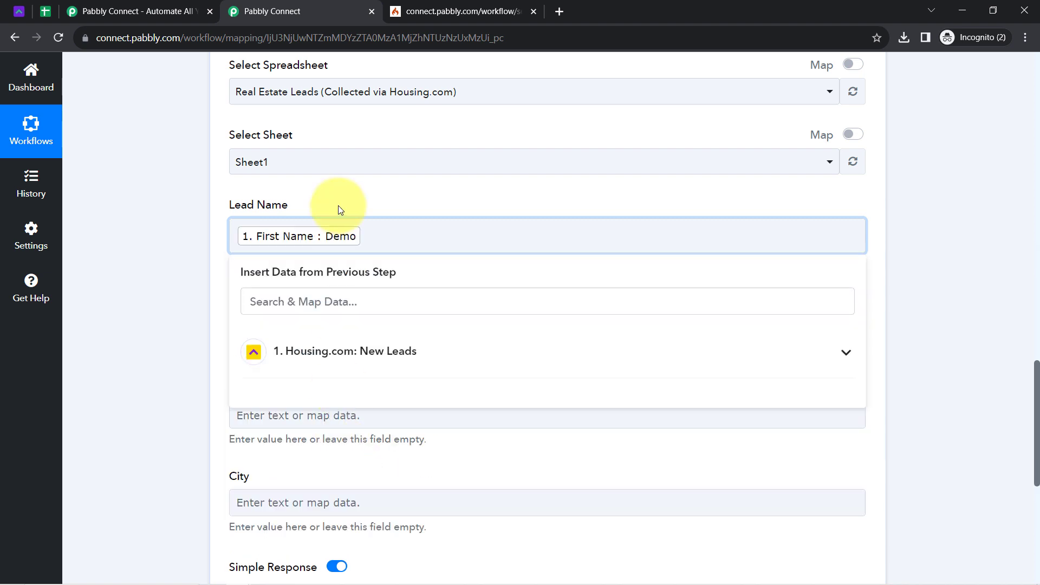
pyautogui.click(387, 232)
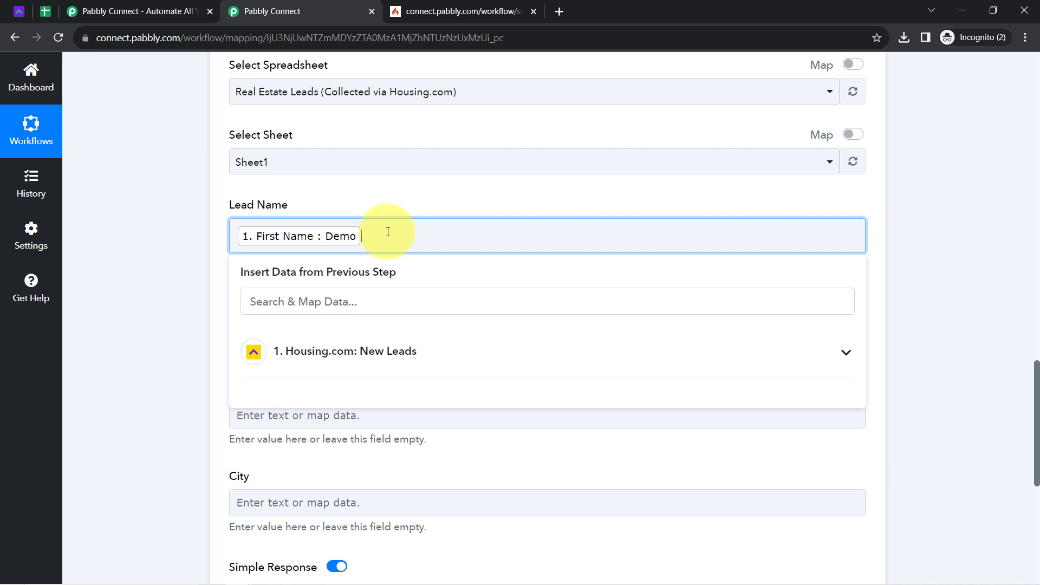
pyautogui.click(295, 351)
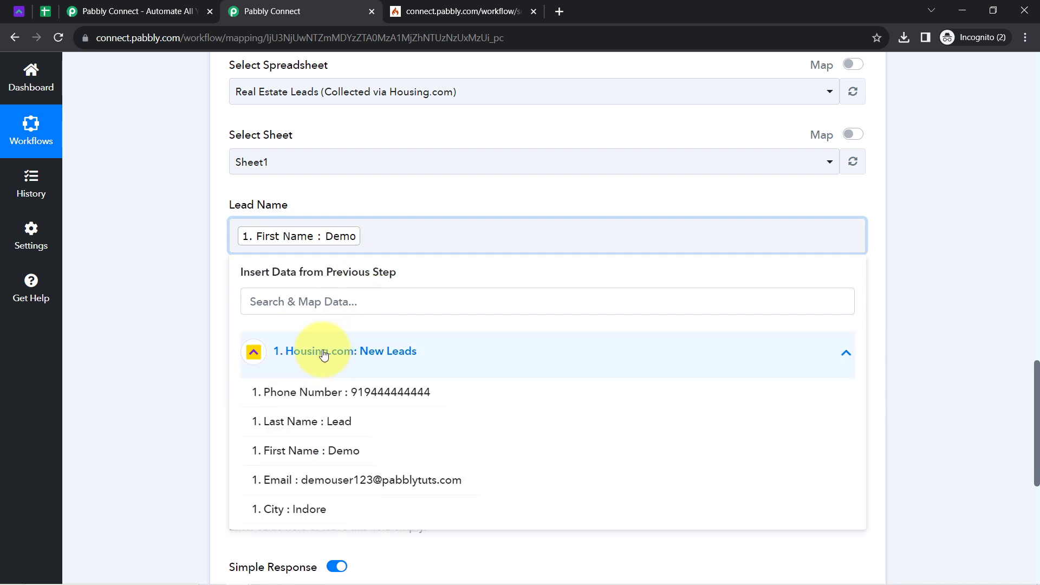
pyautogui.click(317, 422)
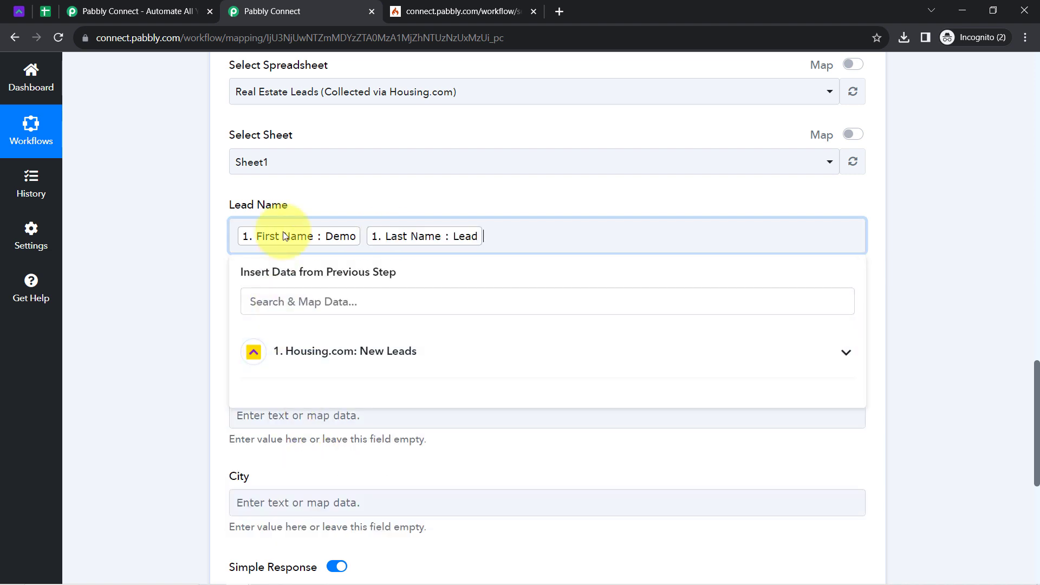
pyautogui.click(199, 249)
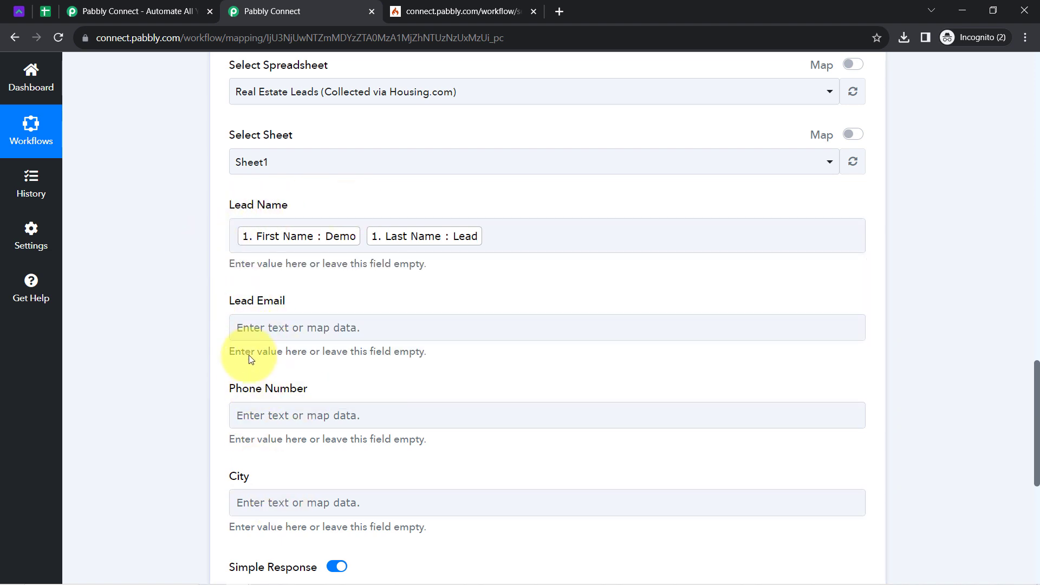
# Map the Lead Email field to the Email value from the Housing.com New Leads trigger
pyautogui.click(243, 328)
pyautogui.click(315, 434)
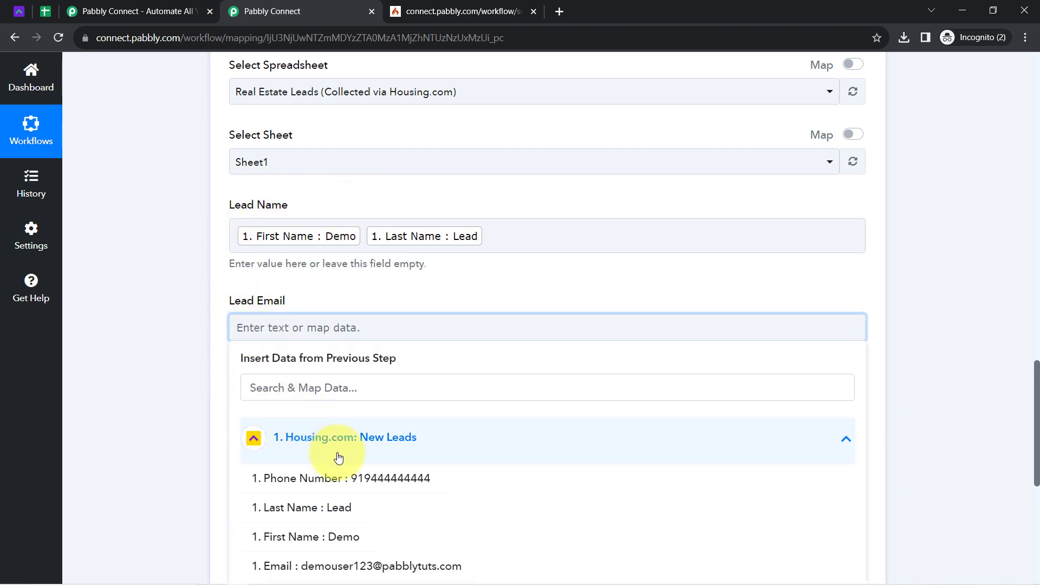
pyautogui.click(364, 565)
pyautogui.click(179, 363)
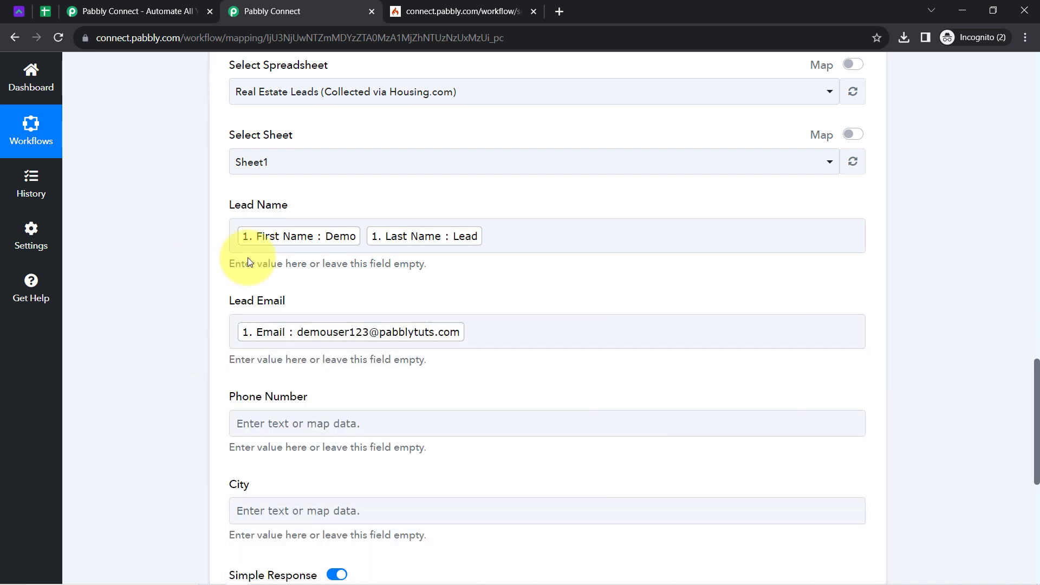
# Map the Phone Number field to the Phone Number value from the Housing.com New Leads trigger
pyautogui.click(246, 425)
pyautogui.moveTo(1035, 378); pyautogui.dragTo(1036, 430)
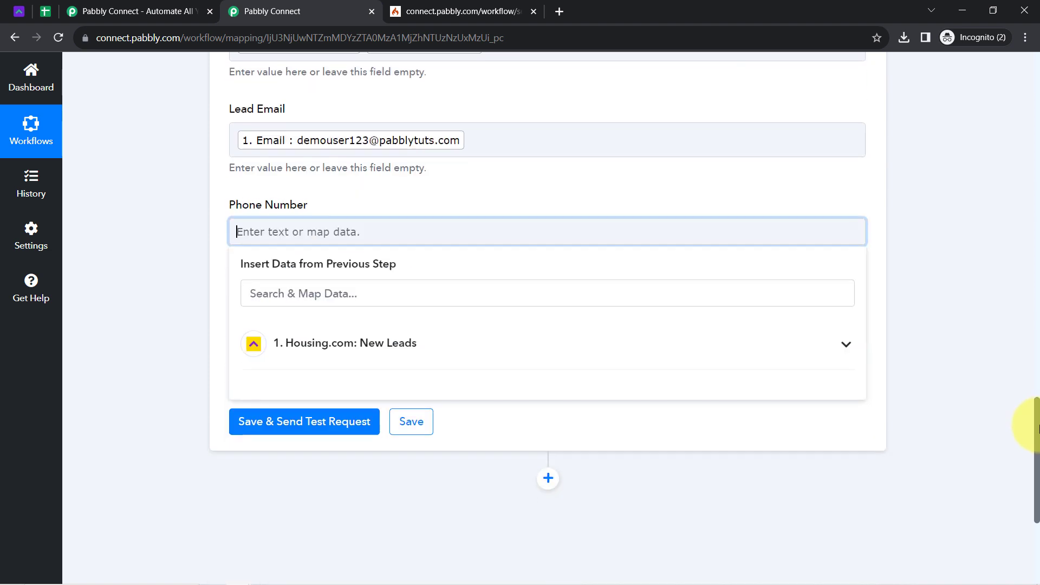
pyautogui.click(399, 313)
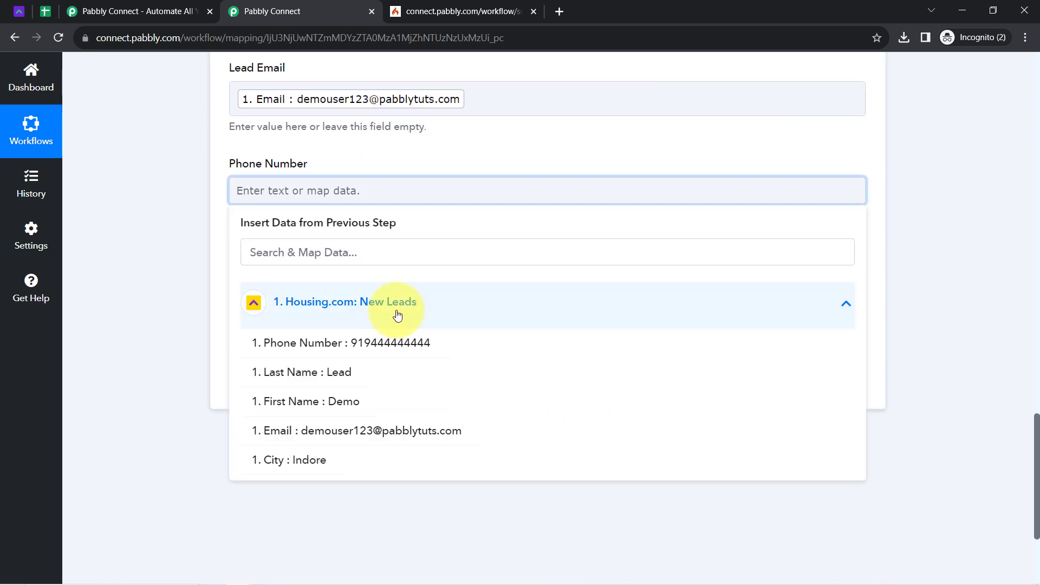
pyautogui.click(372, 344)
pyautogui.click(161, 206)
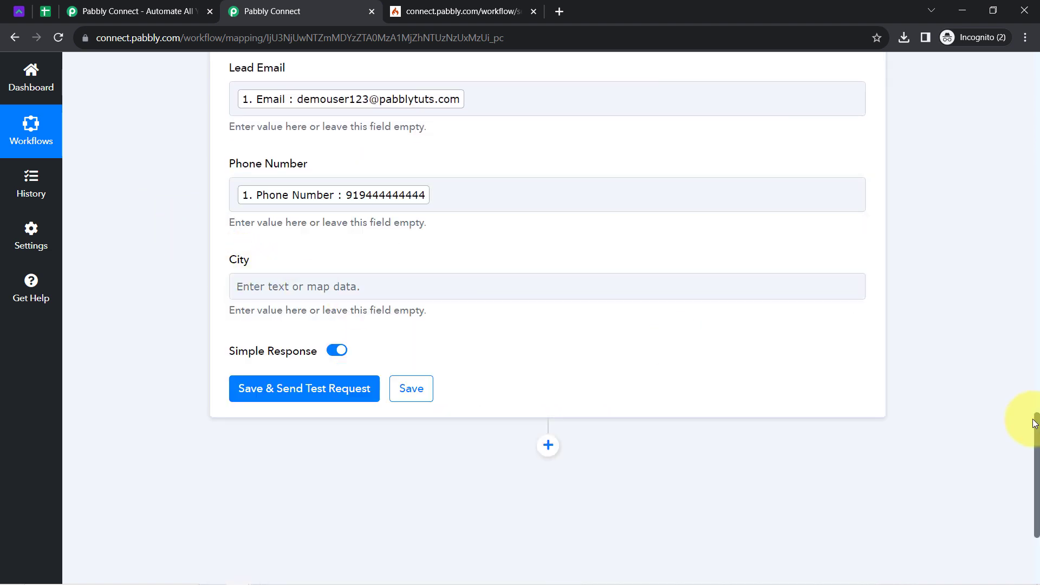
# Try adding the manual text dfvdfvdfv after the mapped names in the Lead Name field and delete it
pyautogui.scroll(7, 1036, 446)
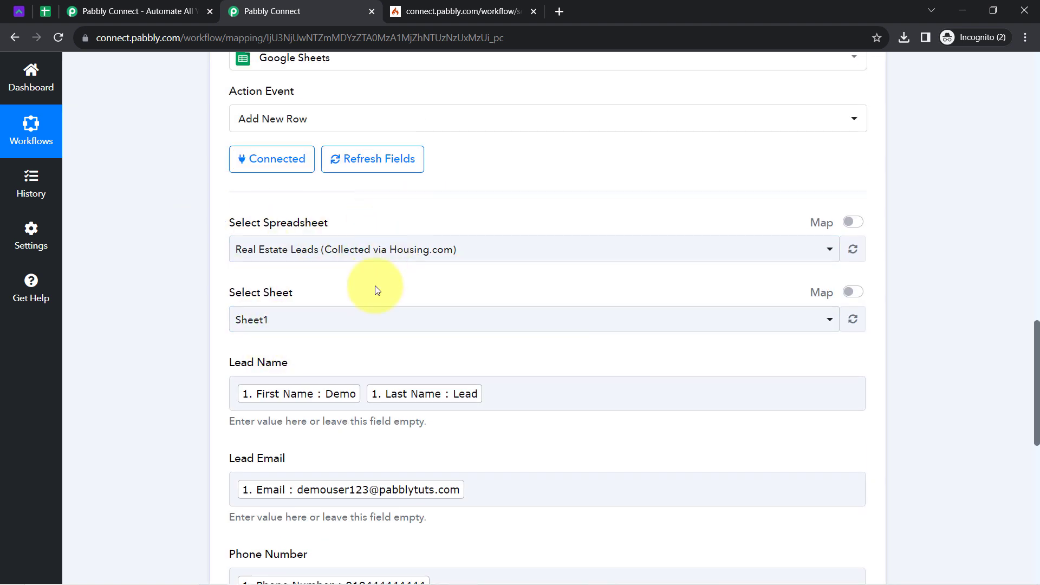
pyautogui.click(508, 396)
pyautogui.write('dfvdf')
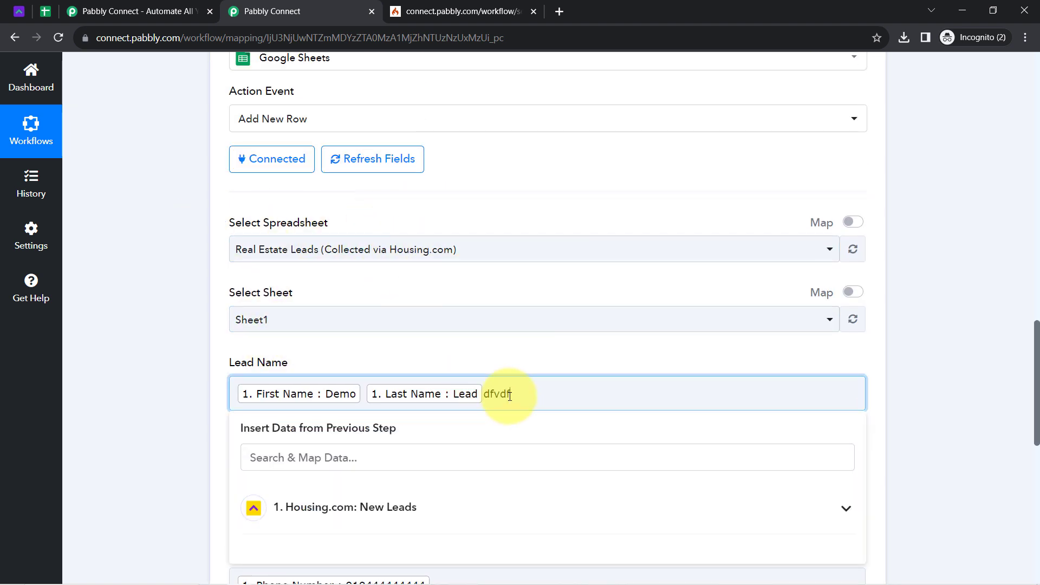
pyautogui.write('vdfv')
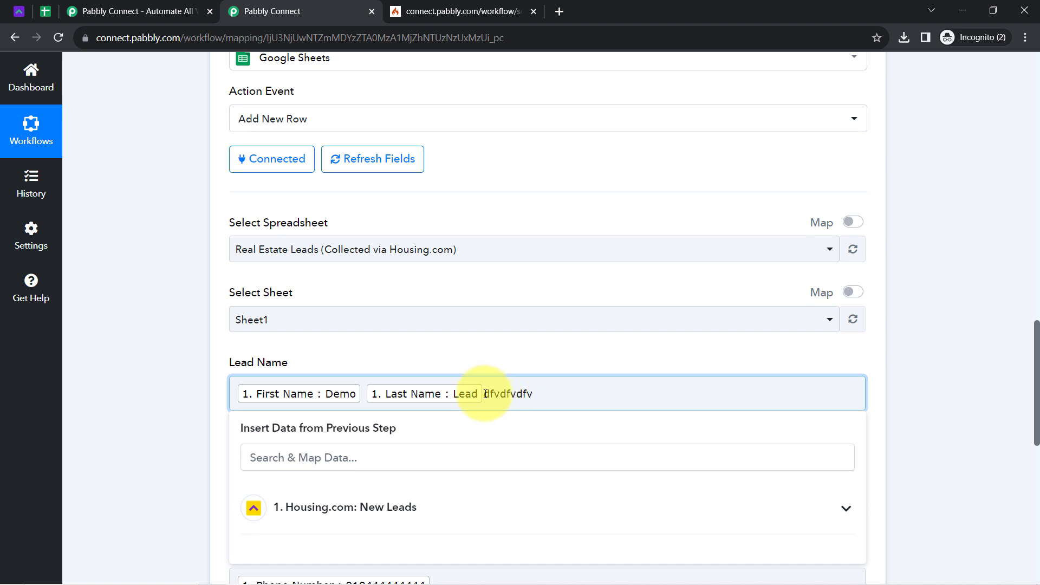
pyautogui.doubleClick(502, 396)
pyautogui.press('BackSpace')
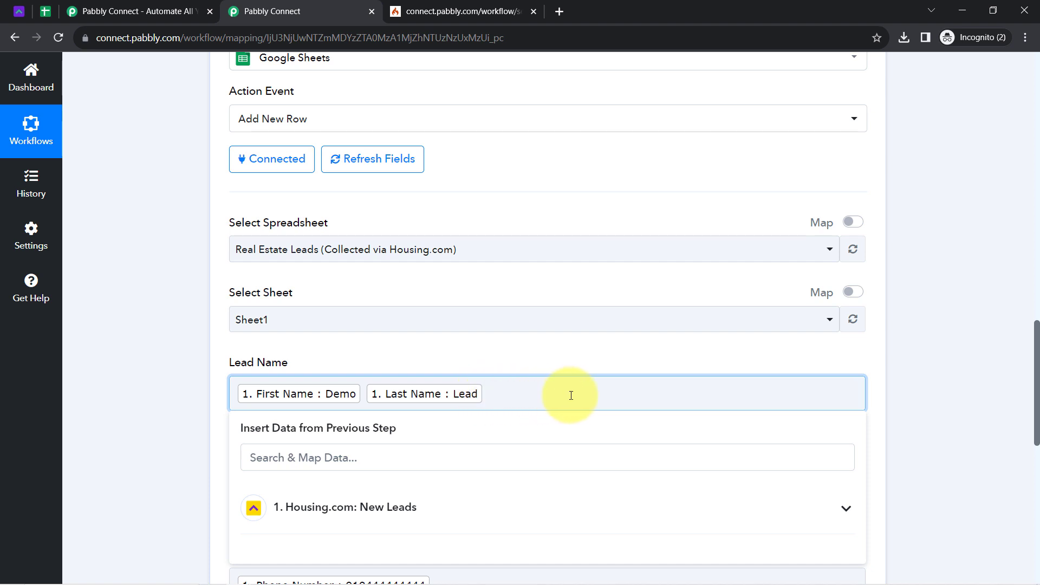
# Map the City field to the City value from the Housing.com New Leads trigger
pyautogui.moveTo(1036, 390); pyautogui.dragTo(1034, 493)
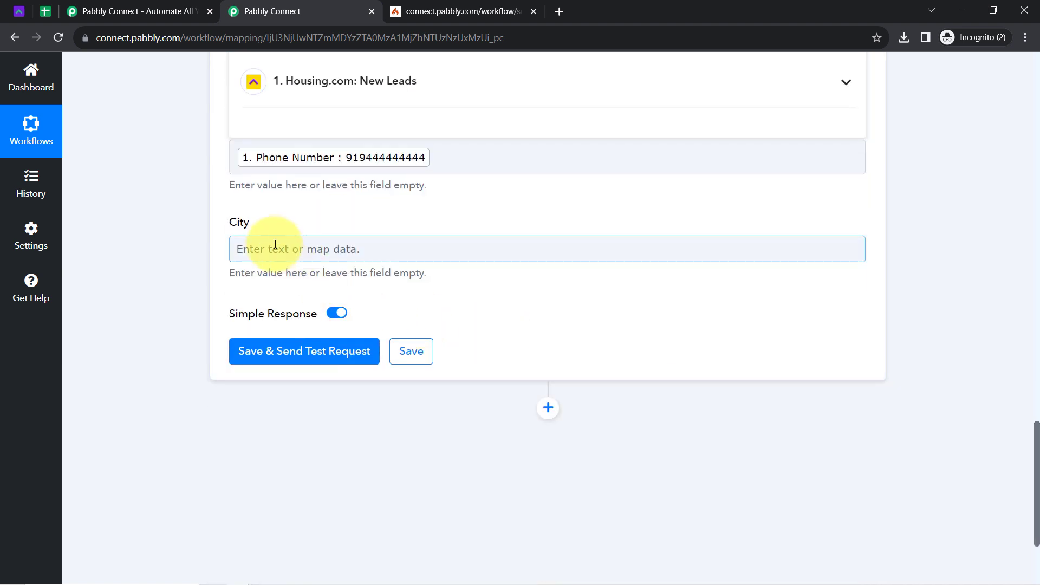
pyautogui.click(253, 245)
pyautogui.click(340, 355)
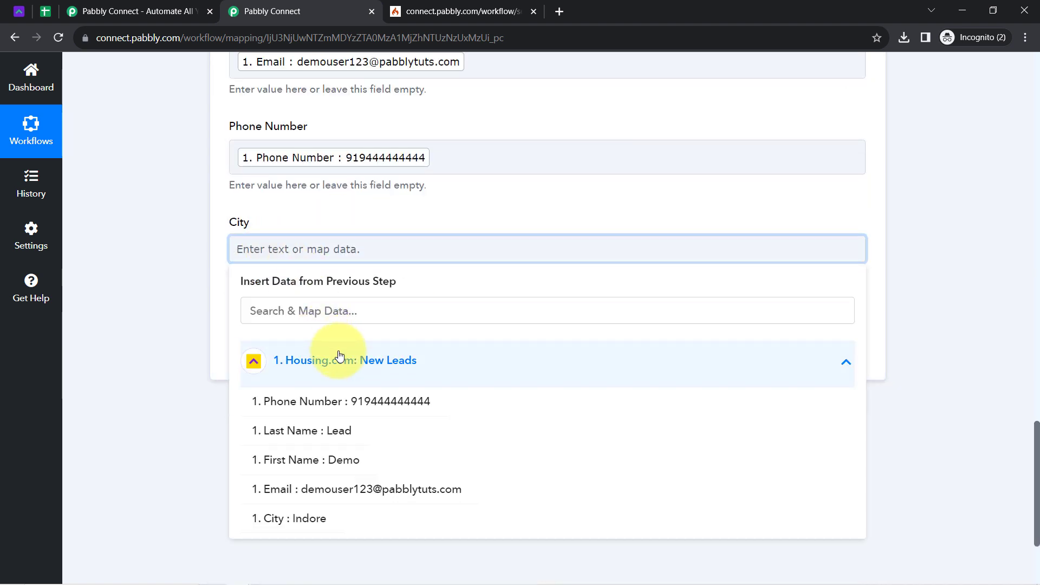
pyautogui.click(303, 519)
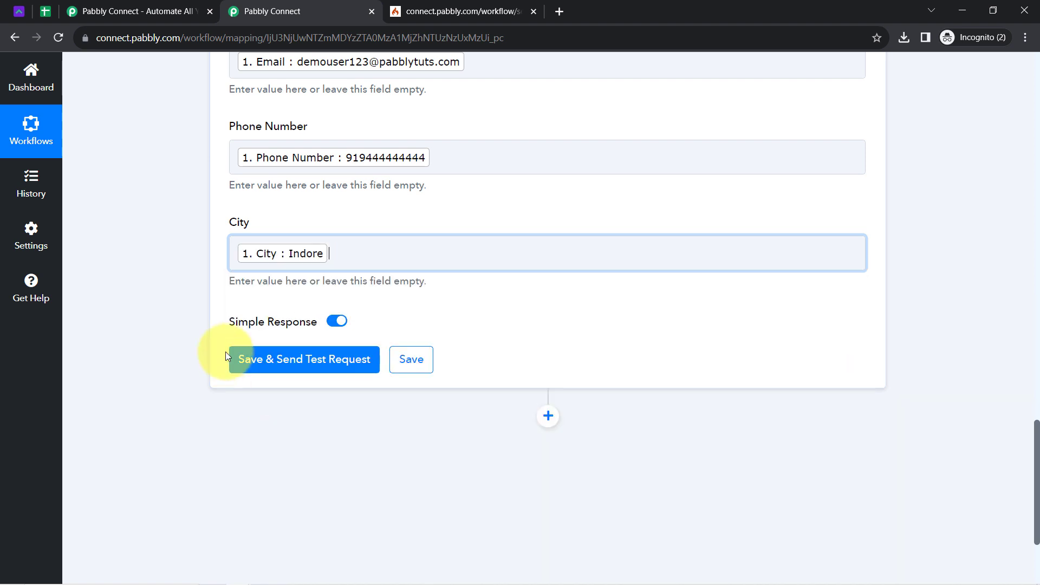
pyautogui.click(174, 310)
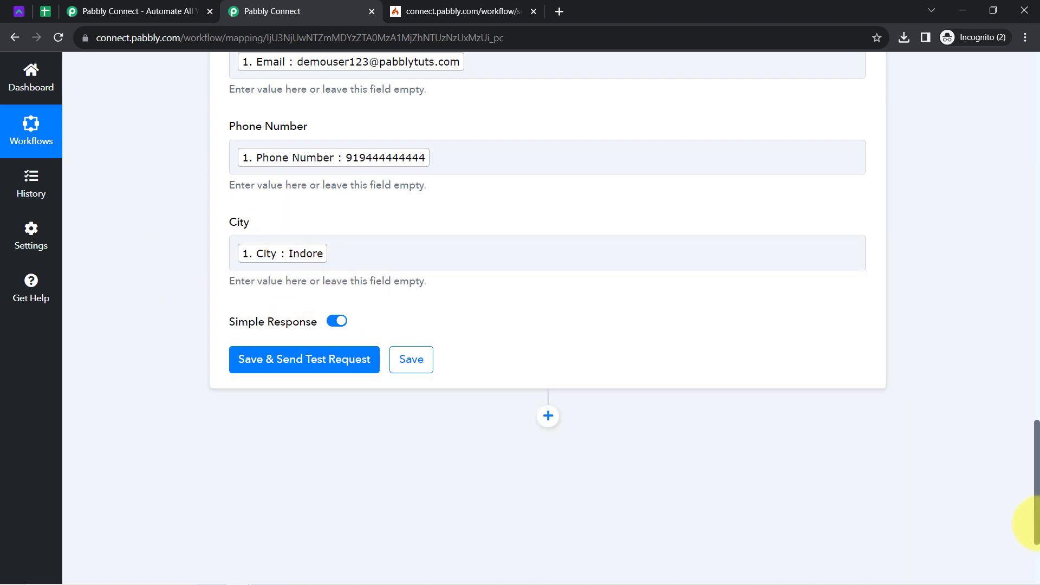
# Save the Google Sheets action with a test request and check the leads spreadsheet for the new row
pyautogui.moveTo(1036, 520); pyautogui.dragTo(1014, 302)
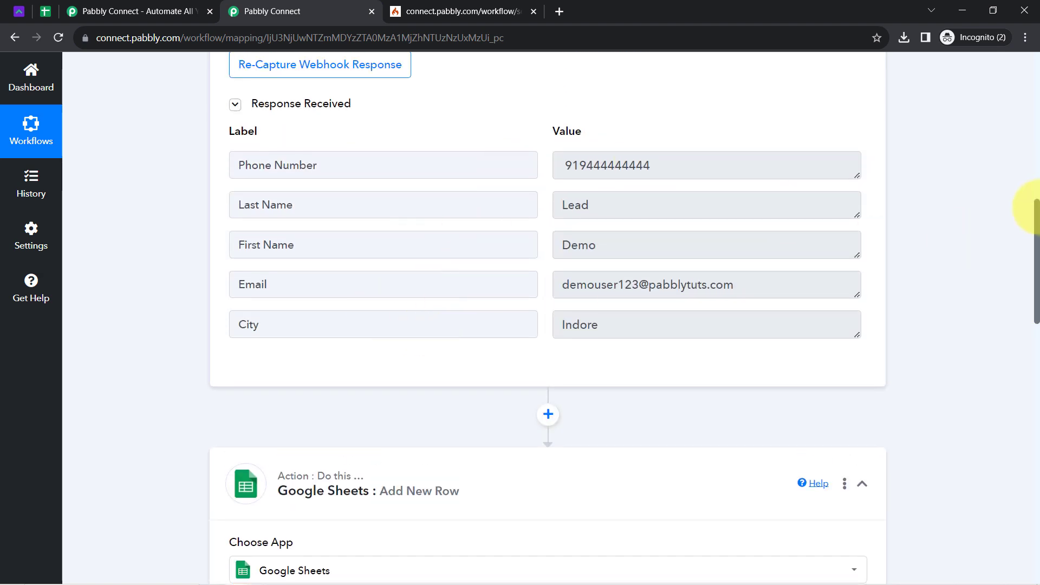
pyautogui.moveTo(1038, 224); pyautogui.dragTo(1029, 494)
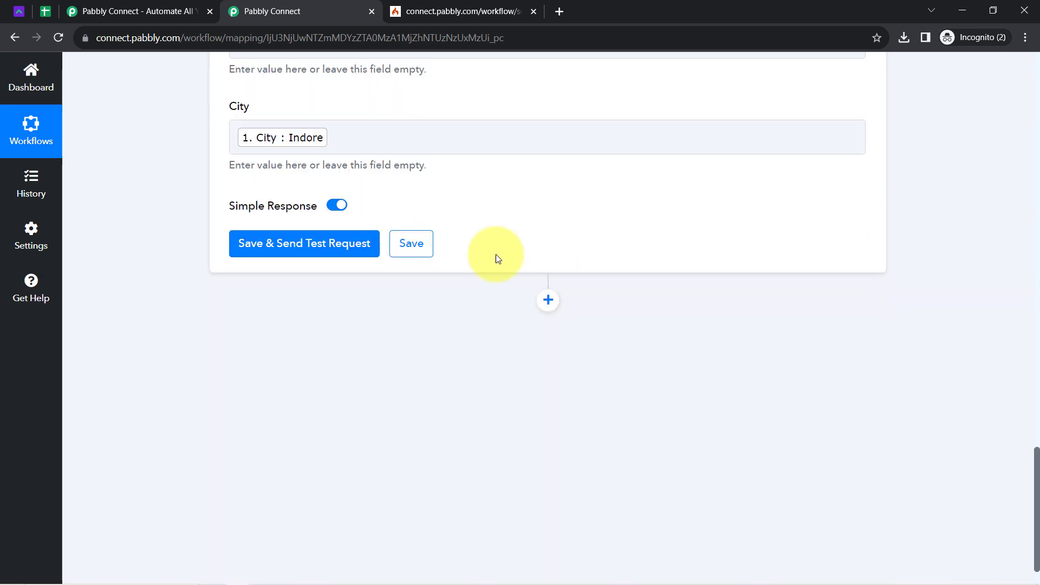
pyautogui.click(314, 252)
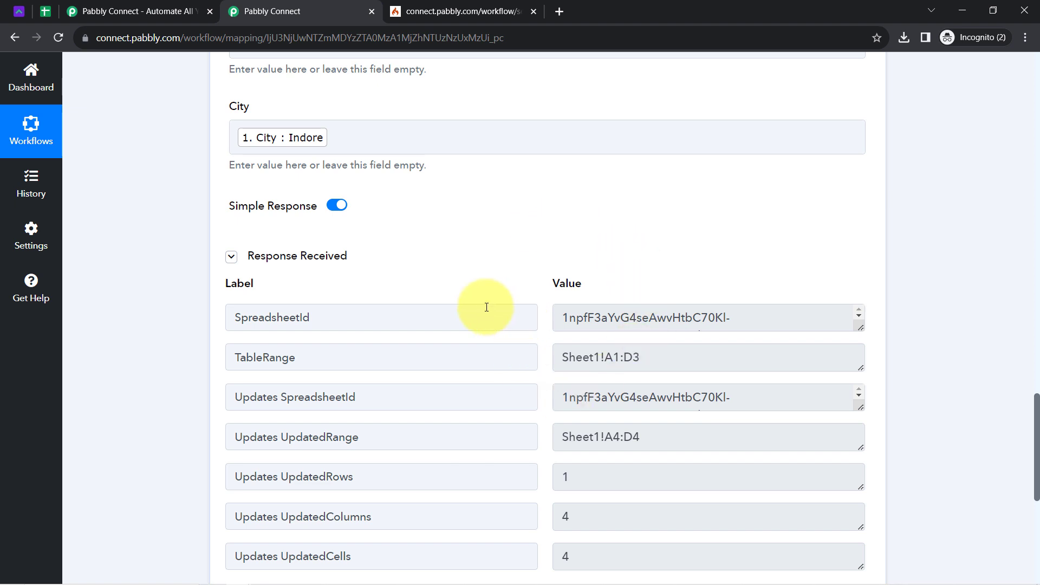
pyautogui.click(285, 255)
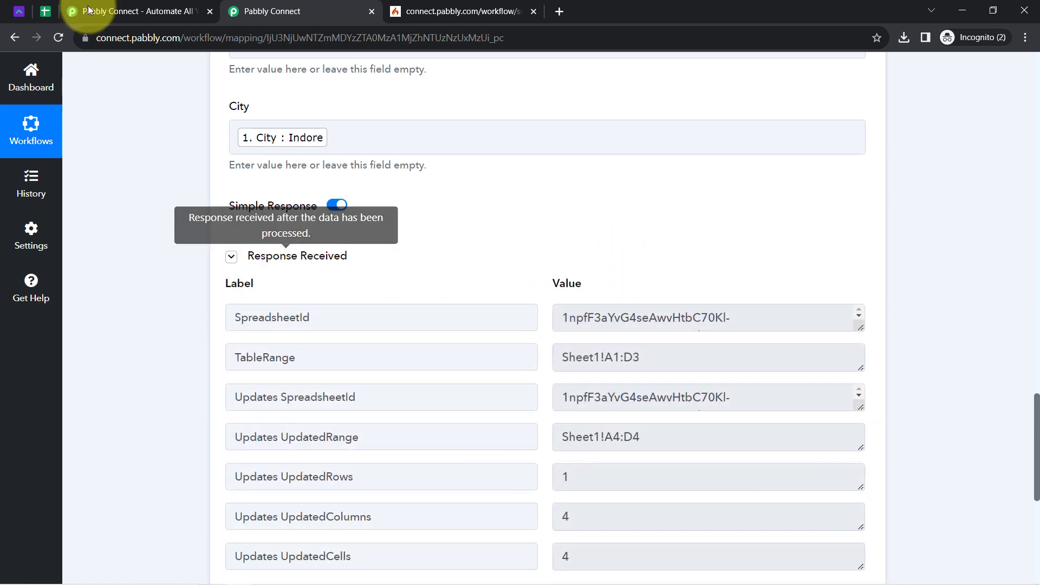
pyautogui.click(45, 11)
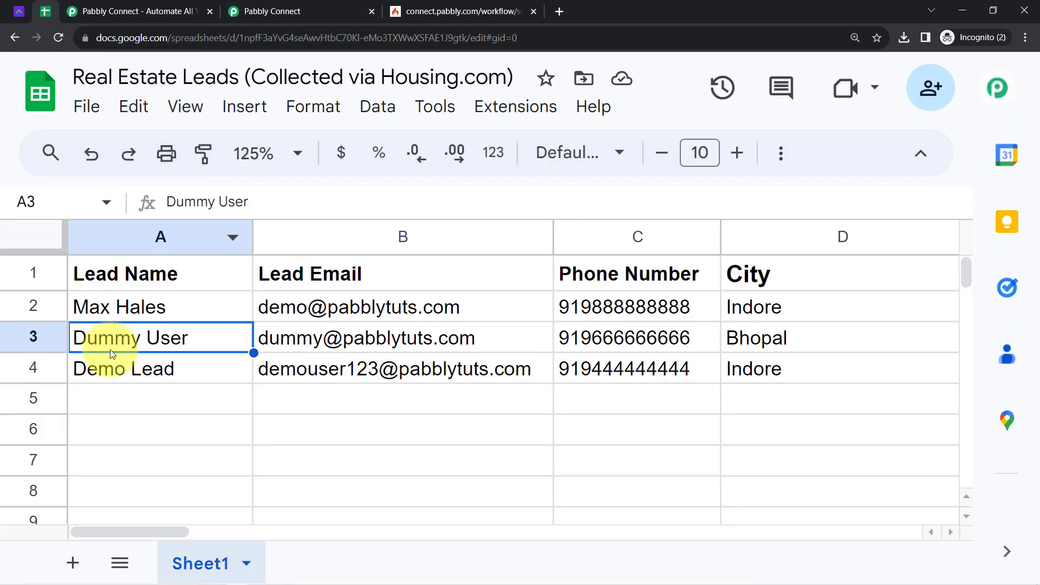
# Examine the new lead's name, email, phone number and city in row 4 against the other leads in the spreadsheet
pyautogui.click(141, 368)
pyautogui.click(265, 372)
pyautogui.click(644, 372)
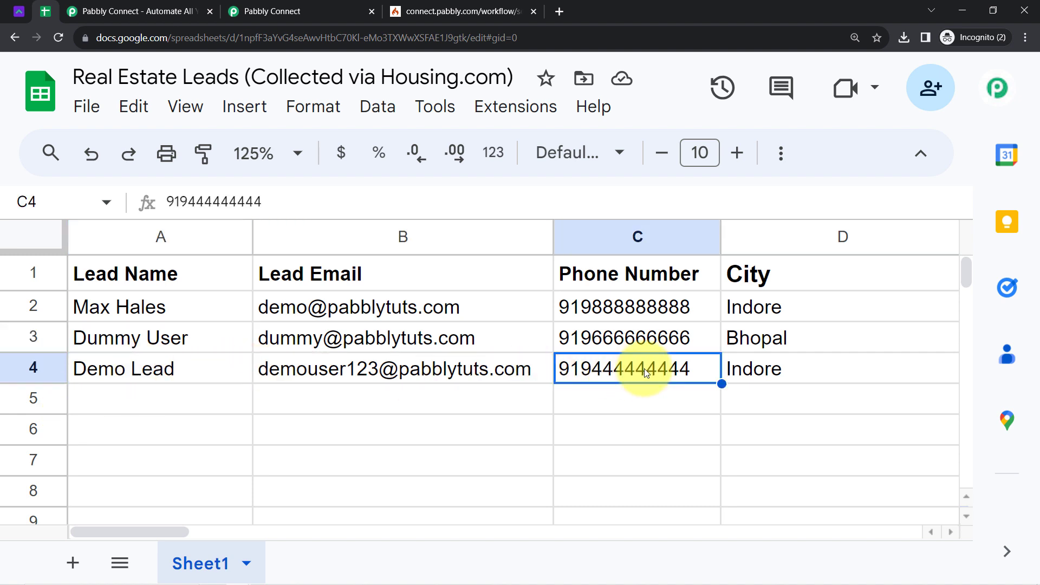
pyautogui.click(764, 371)
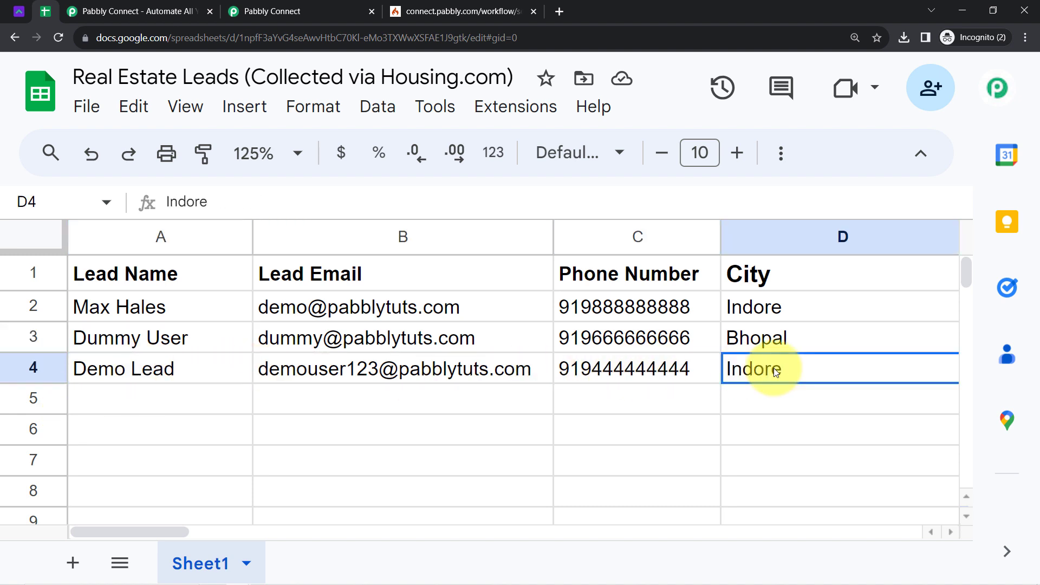
pyautogui.click(51, 370)
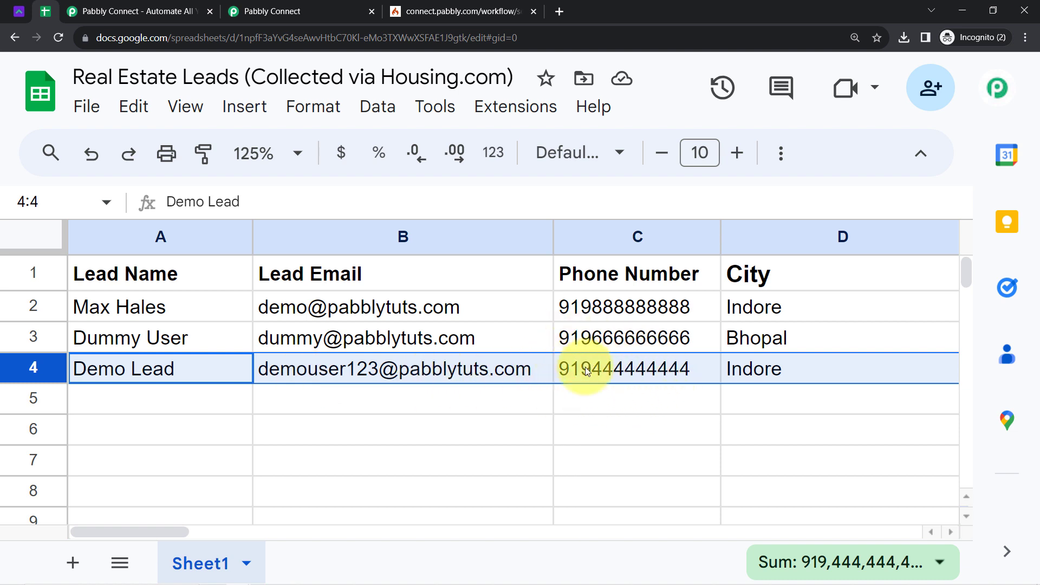
pyautogui.click(192, 400)
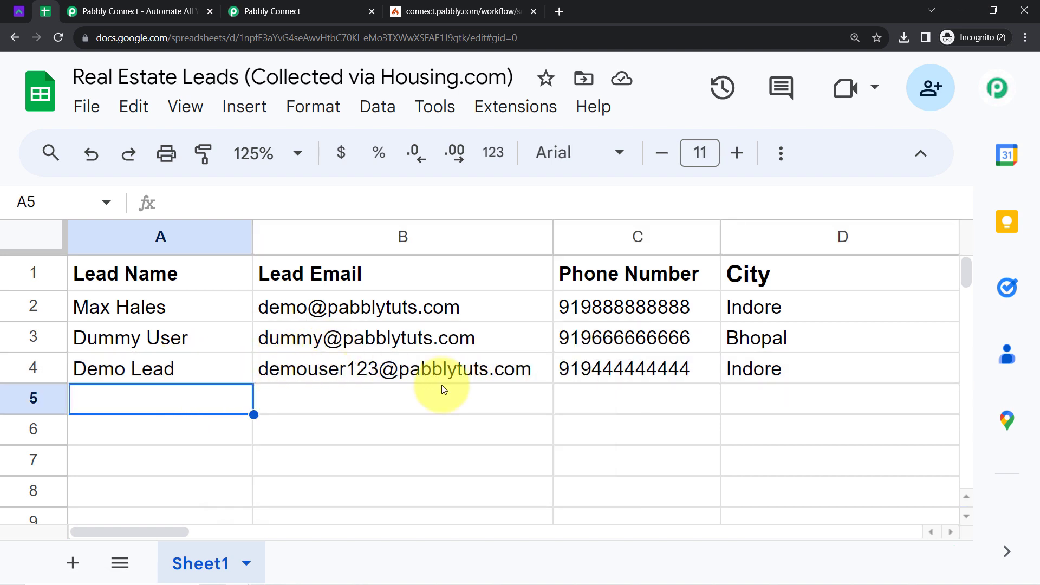
pyautogui.moveTo(365, 372)
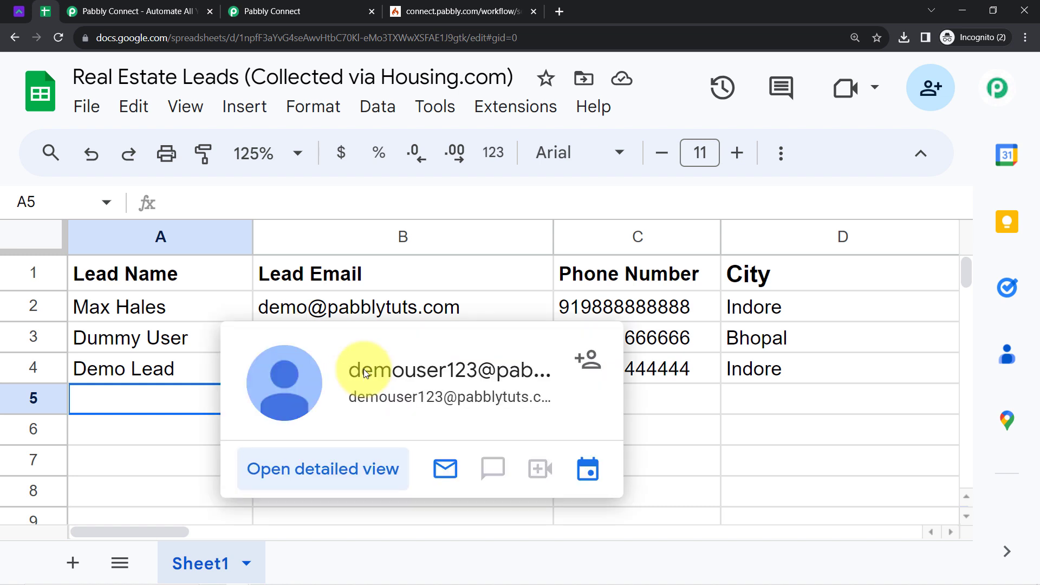
pyautogui.click(119, 427)
pyautogui.moveTo(179, 309); pyautogui.dragTo(739, 428)
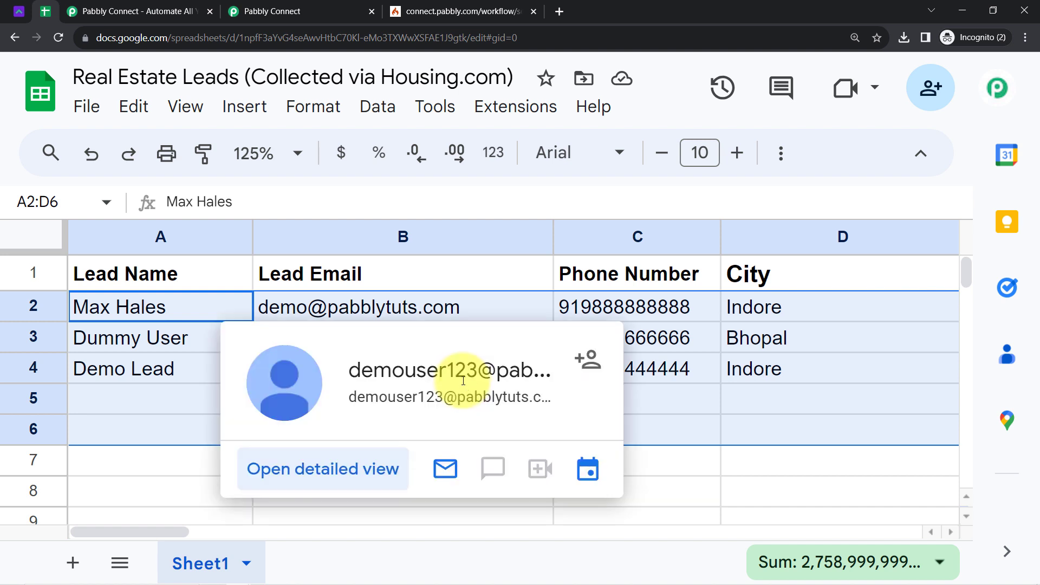
pyautogui.click(148, 368)
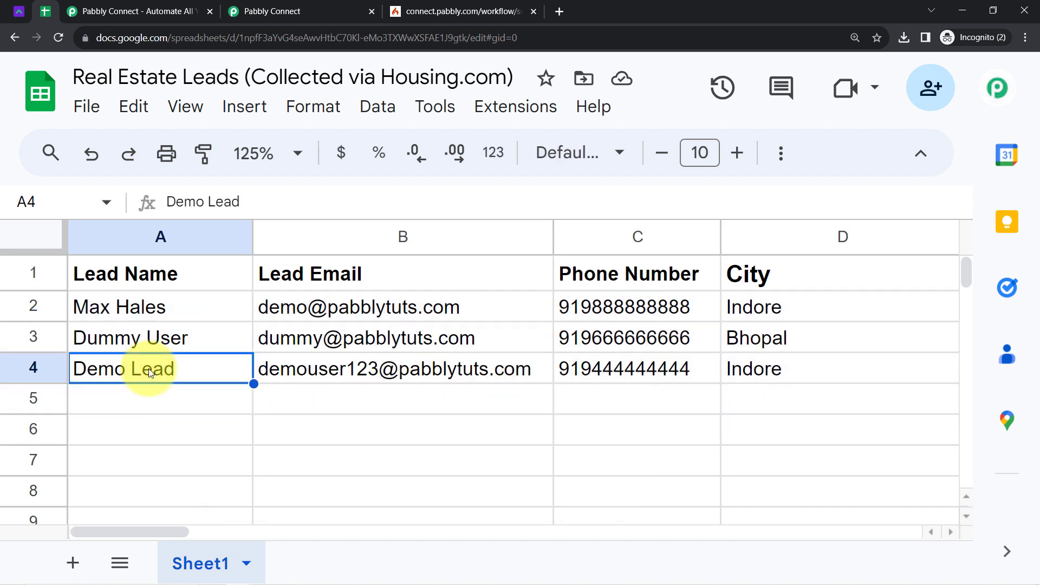
pyautogui.moveTo(433, 331)
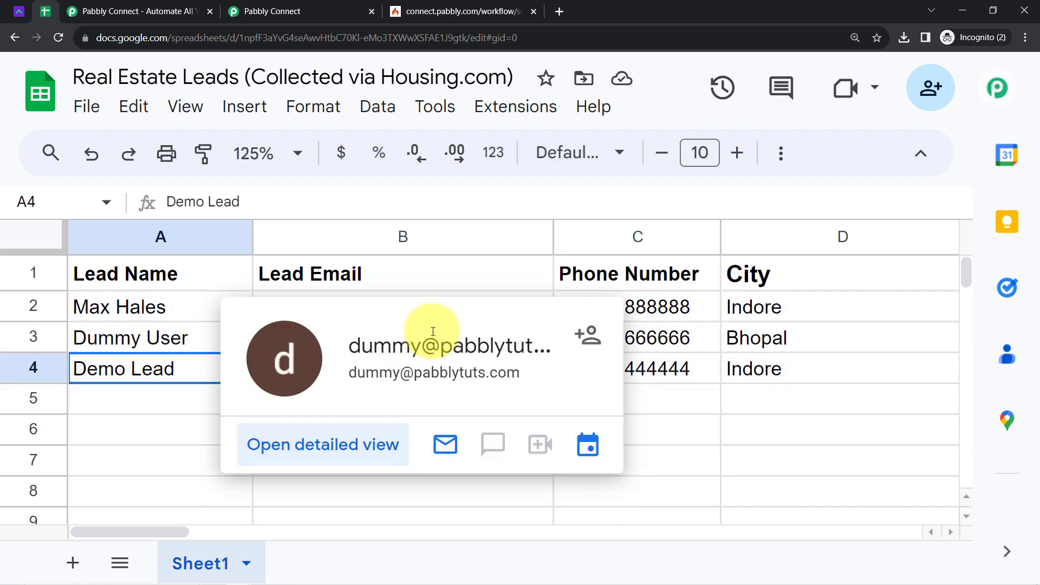
pyautogui.click(141, 411)
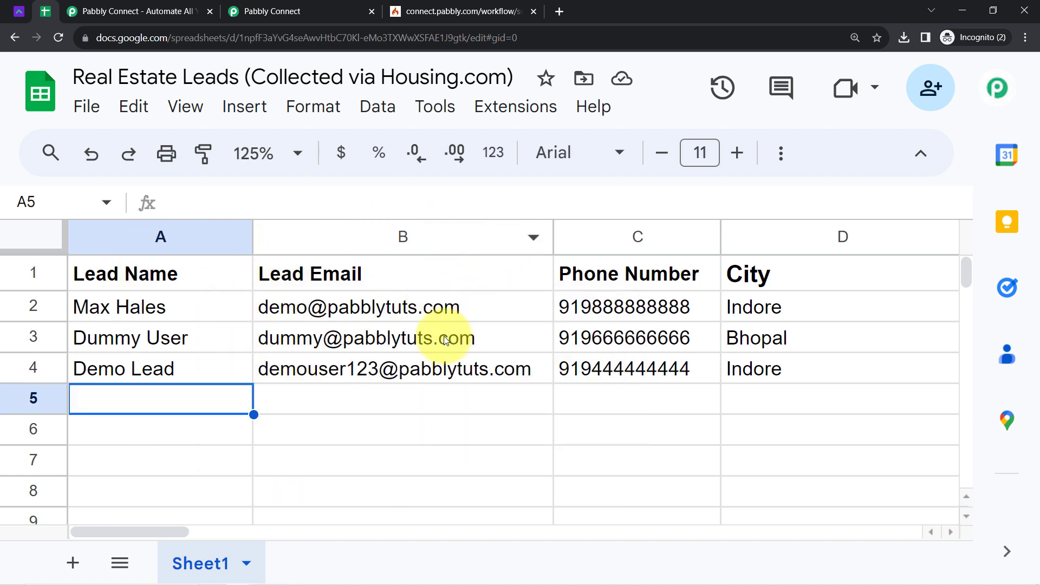
pyautogui.click(125, 371)
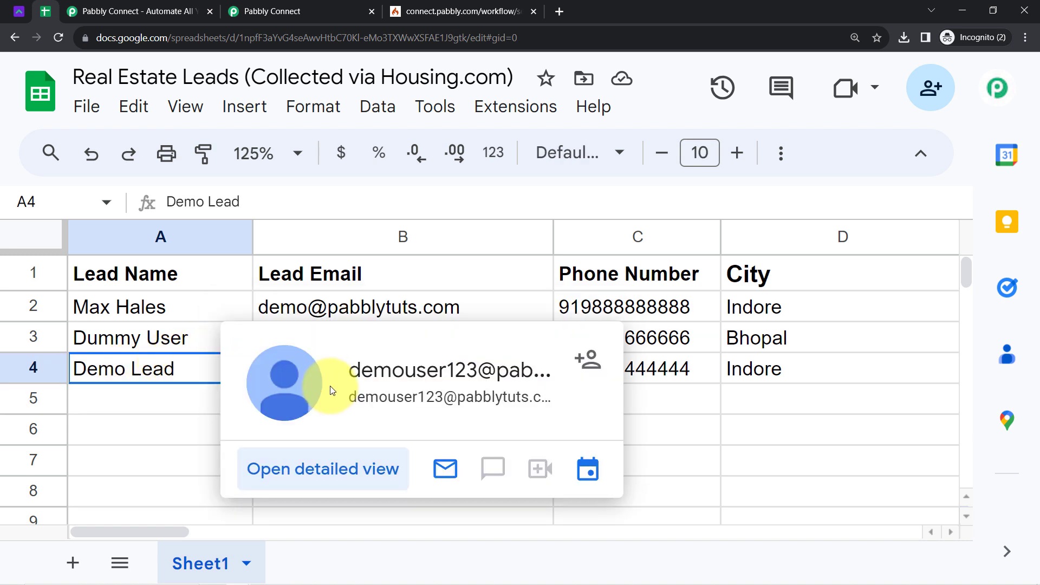
# Return to the Pabbly Connect workflow and collapse the Housing.com trigger and the Google Sheets action
pyautogui.click(273, 10)
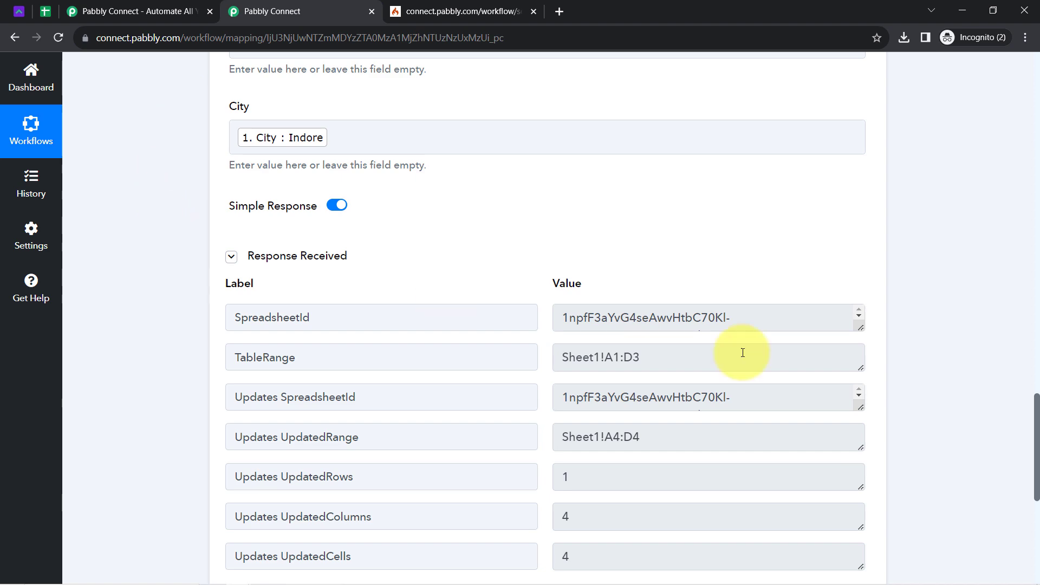
pyautogui.moveTo(1036, 432); pyautogui.dragTo(1031, 81)
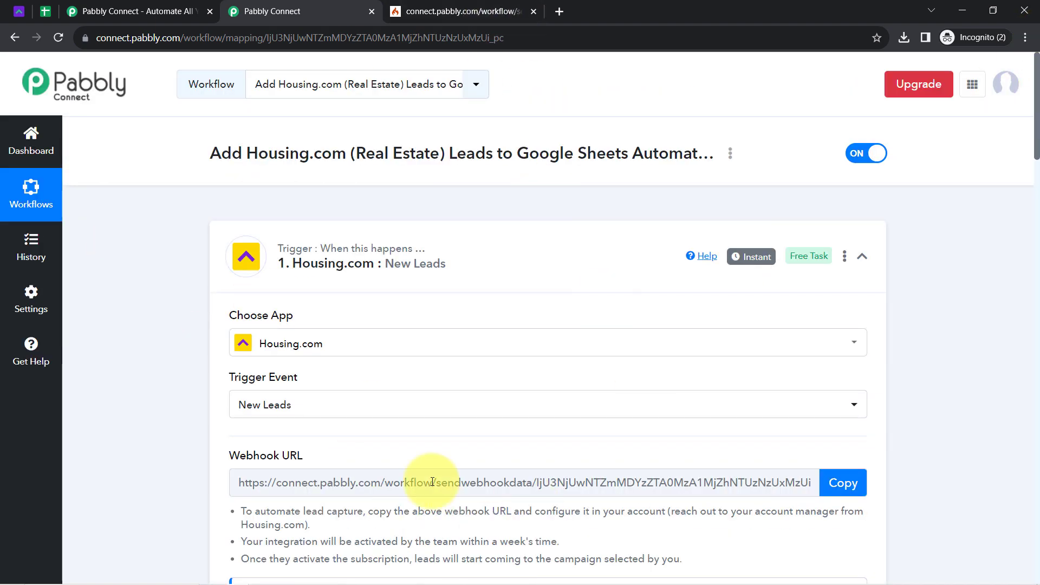
pyautogui.click(408, 245)
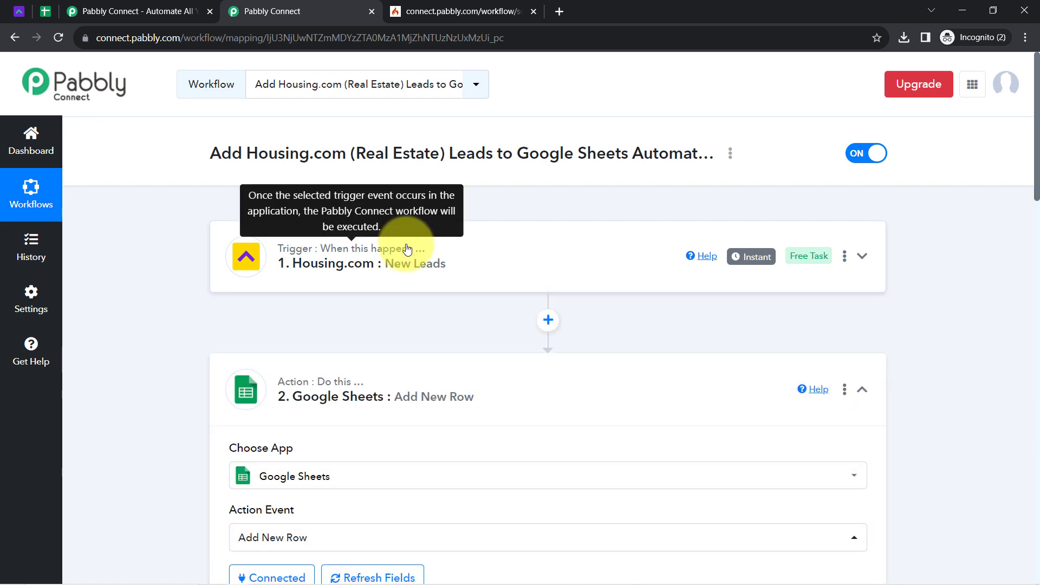
pyautogui.click(340, 390)
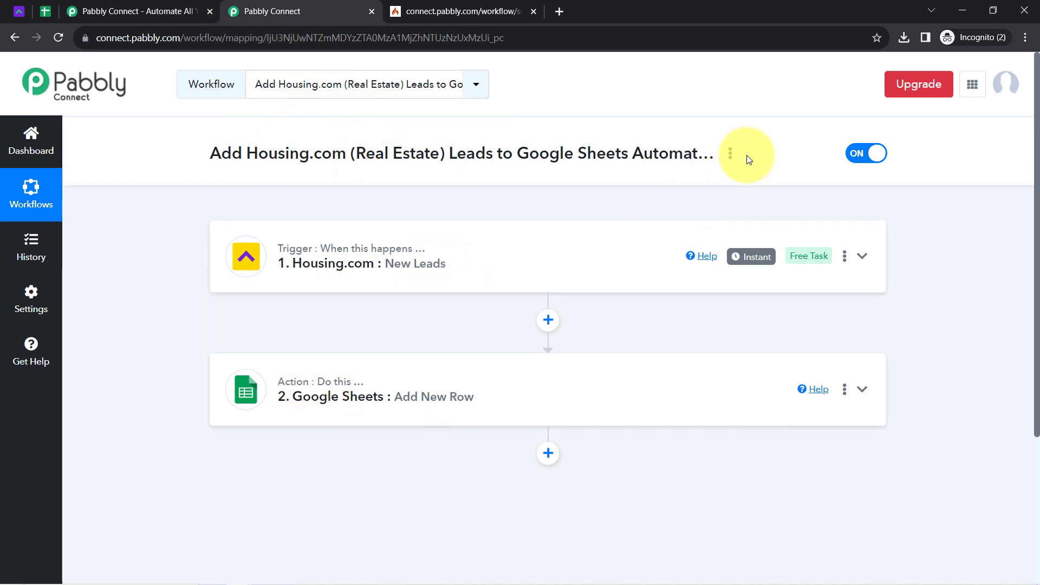
# Copy the workflow's share link and close the Share Workflow dialog
pyautogui.click(730, 153)
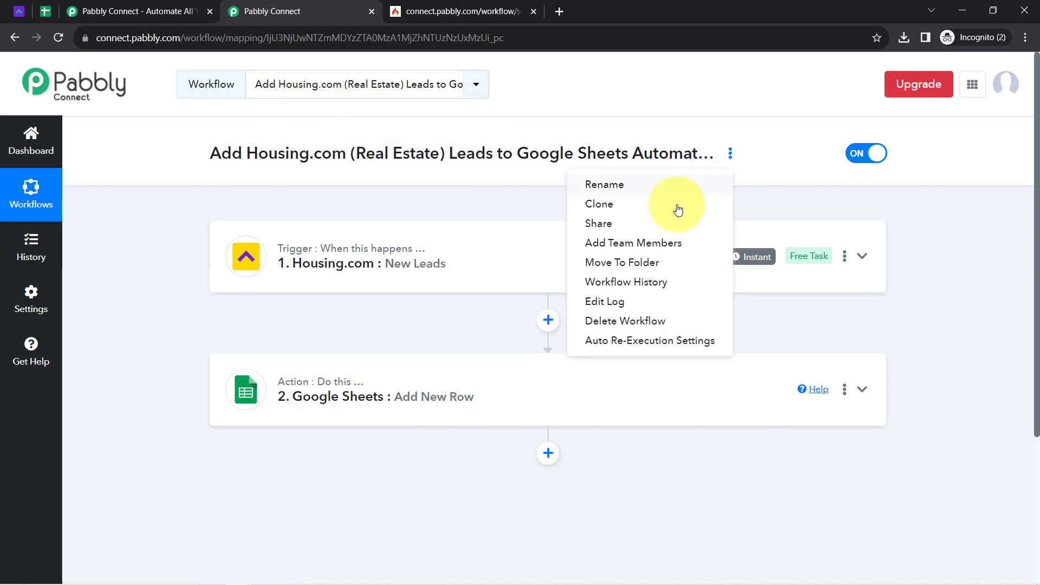
pyautogui.click(617, 222)
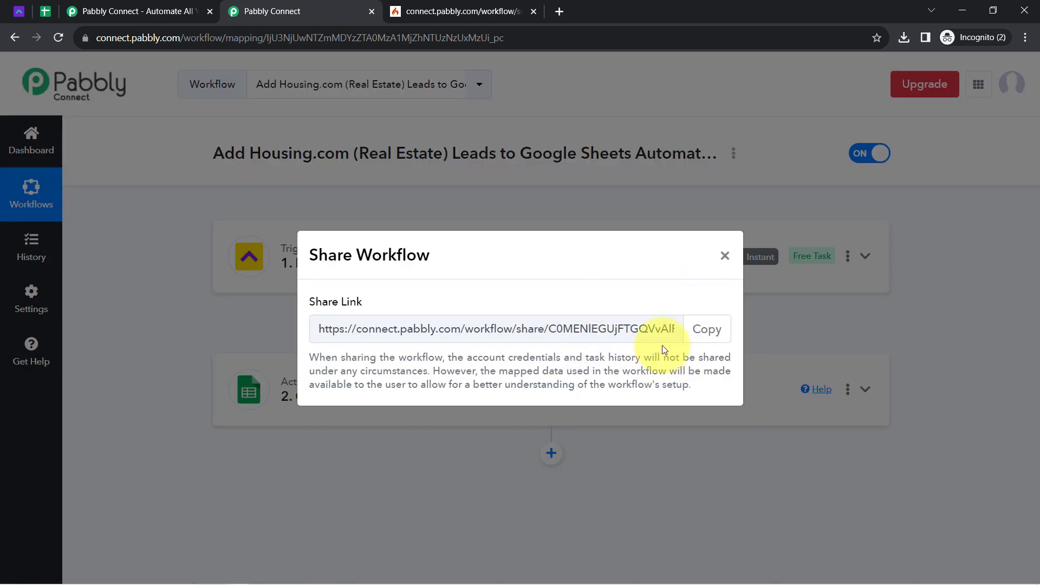
pyautogui.click(701, 336)
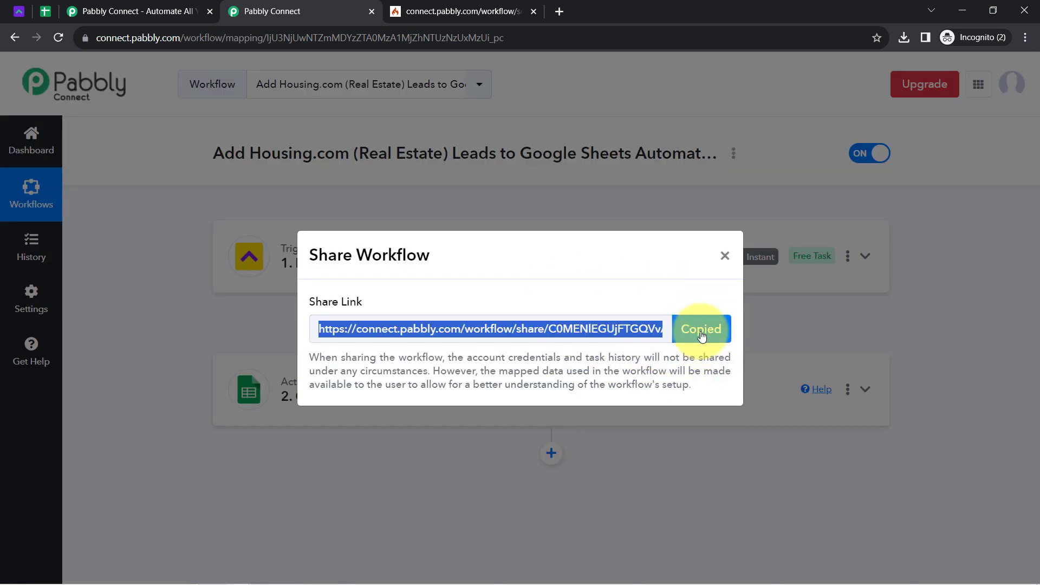
pyautogui.click(724, 256)
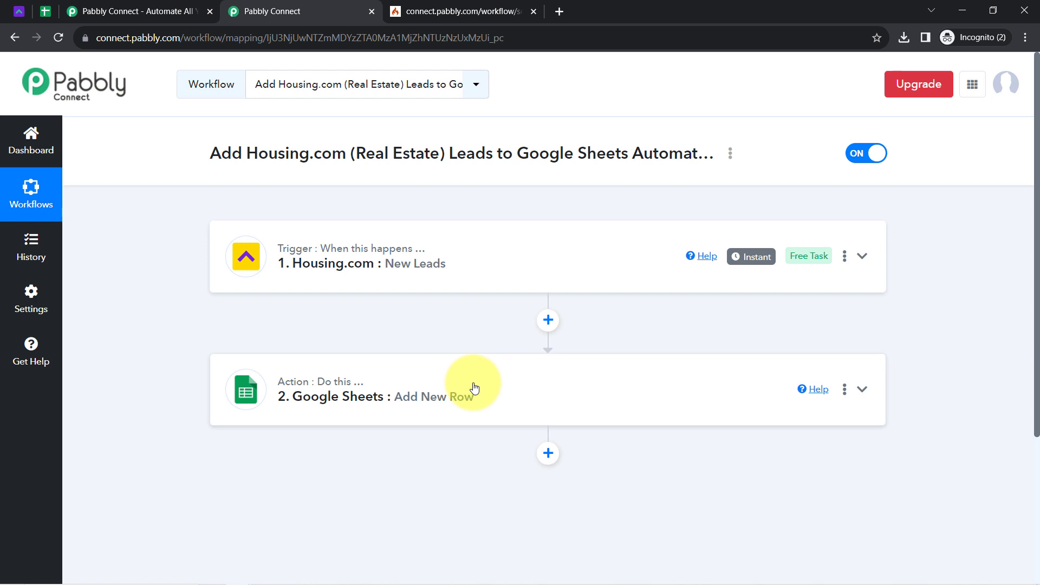